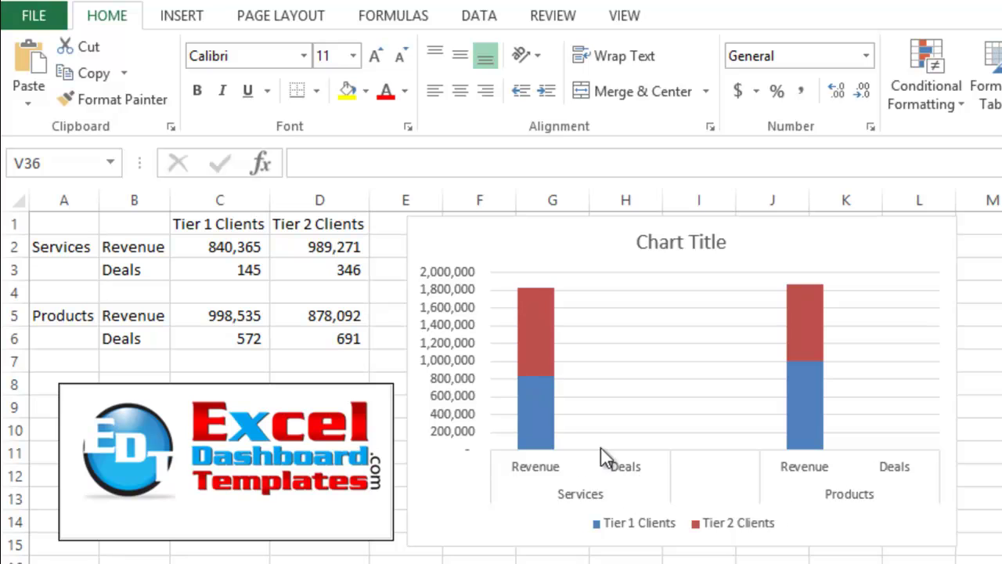
# Copy the data table A1:D6 from the Original Chart sheet to cell A1 of the next, empty sheet.
pyautogui.moveTo(555, 336)
pyautogui.click(270, 302)
pyautogui.moveTo(62, 225); pyautogui.dragTo(324, 338)
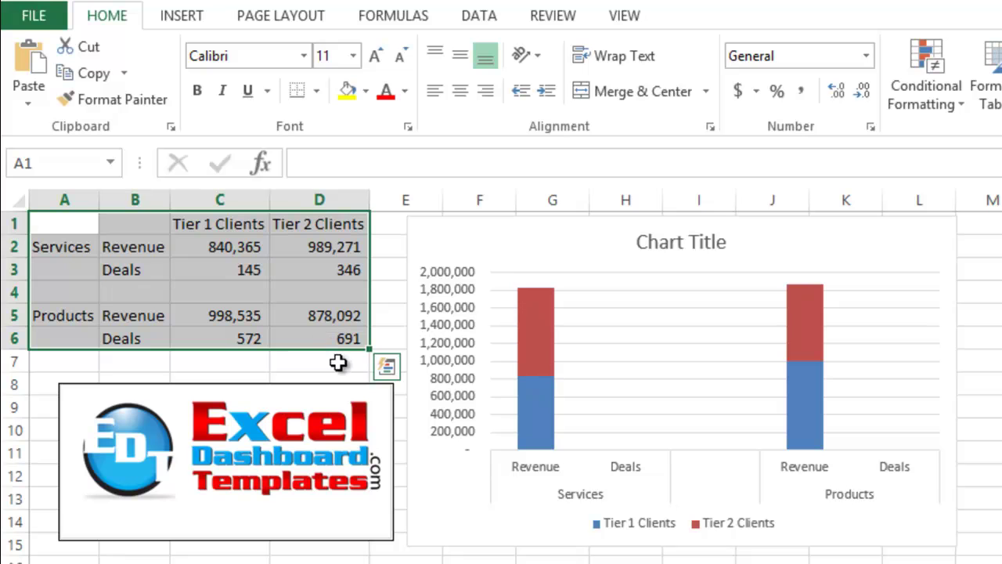
pyautogui.hotkey('ctrl', 'c')
pyautogui.hotkey('ctrl', 'pagedown')
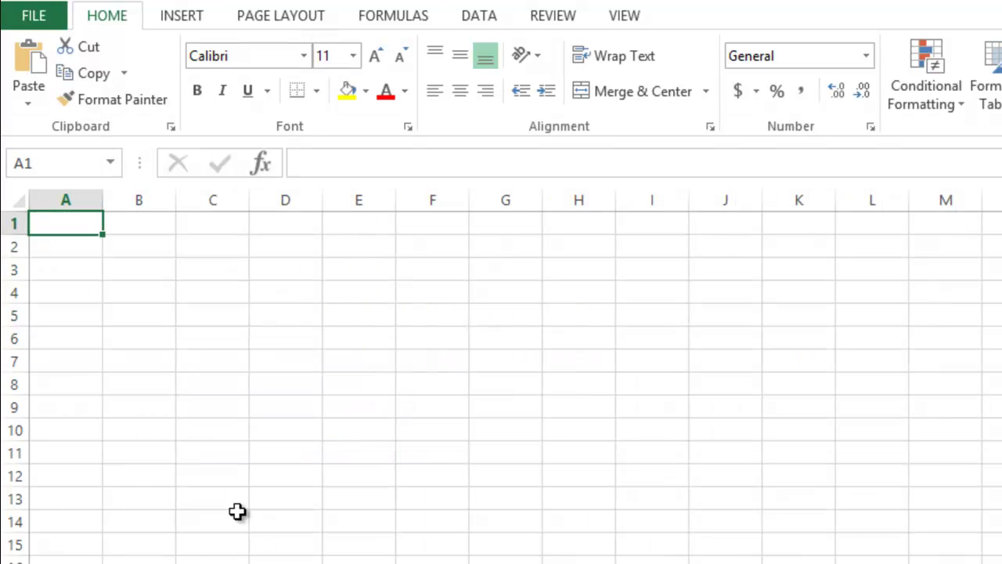
pyautogui.hotkey('ctrl', 'v')
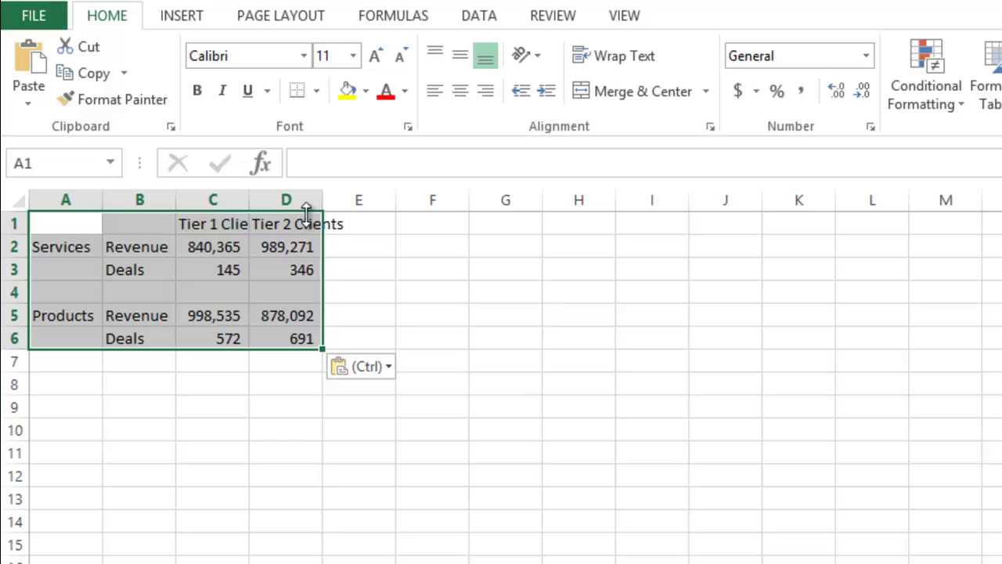
# Autofit the widths of columns A through D to the copied data.
pyautogui.moveTo(293, 201); pyautogui.dragTo(96, 201)
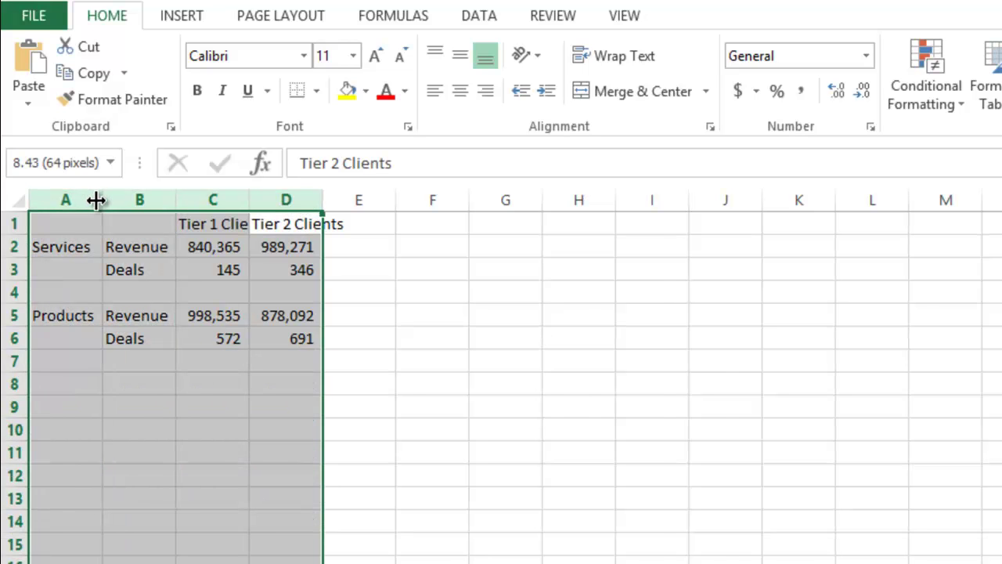
pyautogui.doubleClick(96, 200)
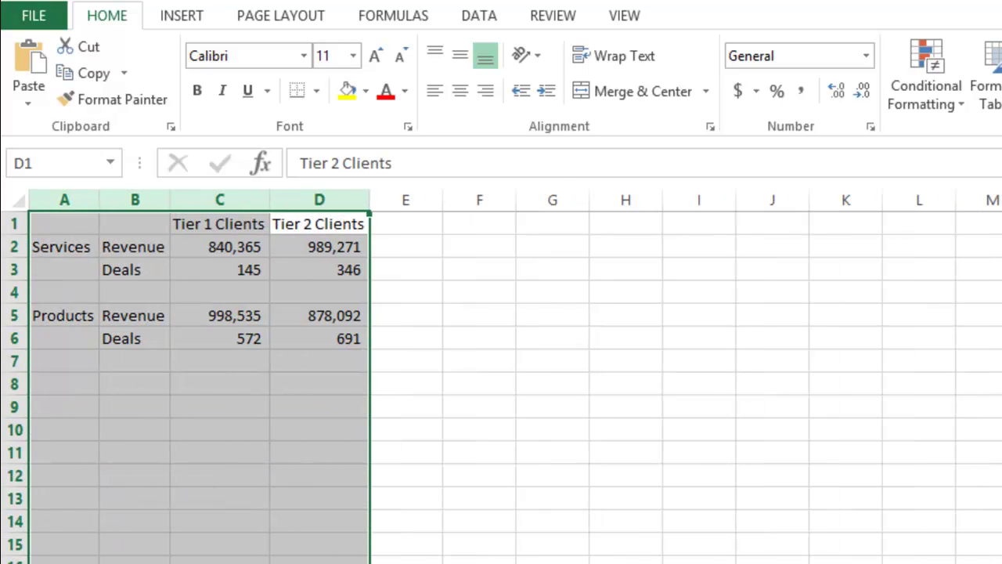
pyautogui.click(64, 224)
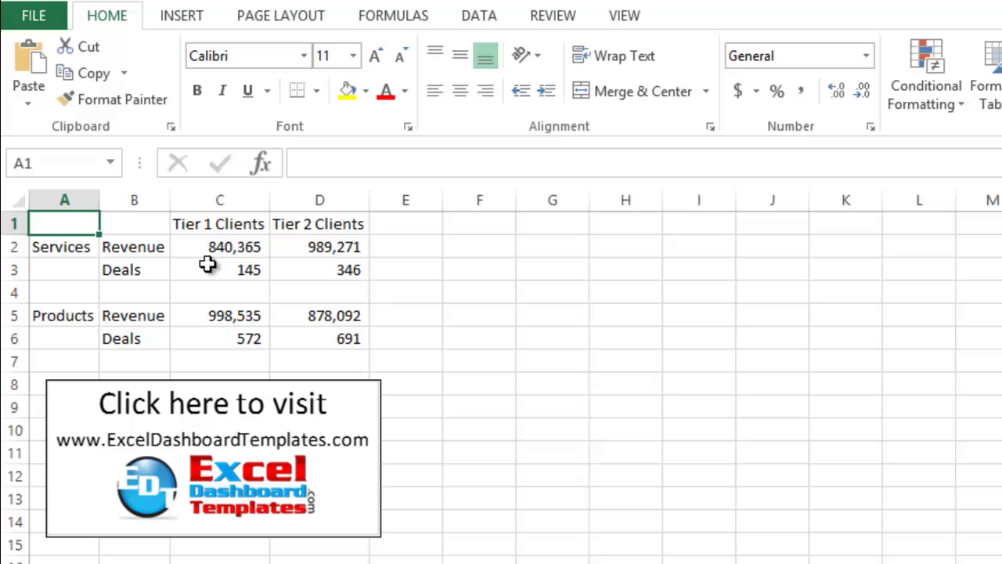
pyautogui.click(222, 226)
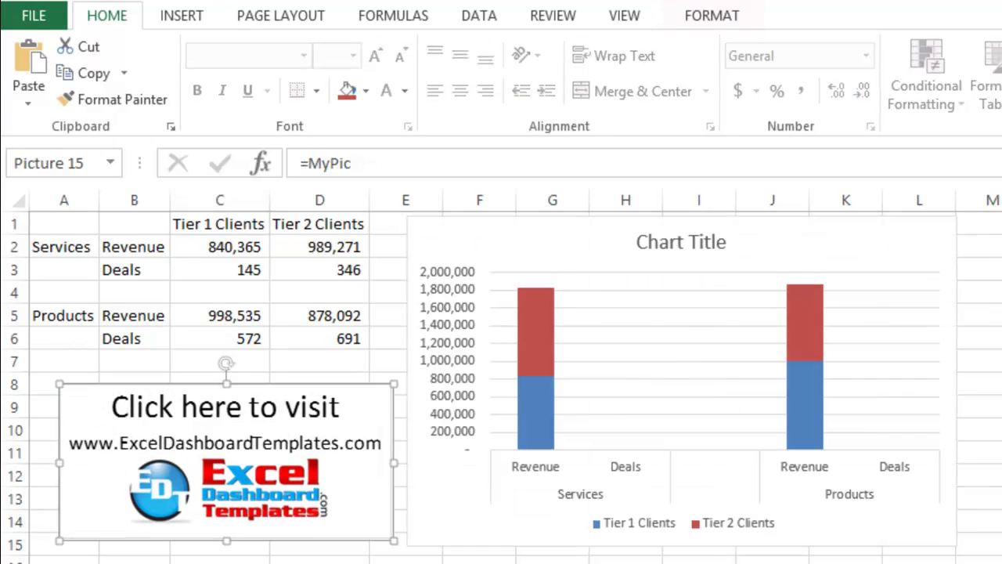
pyautogui.click(546, 323)
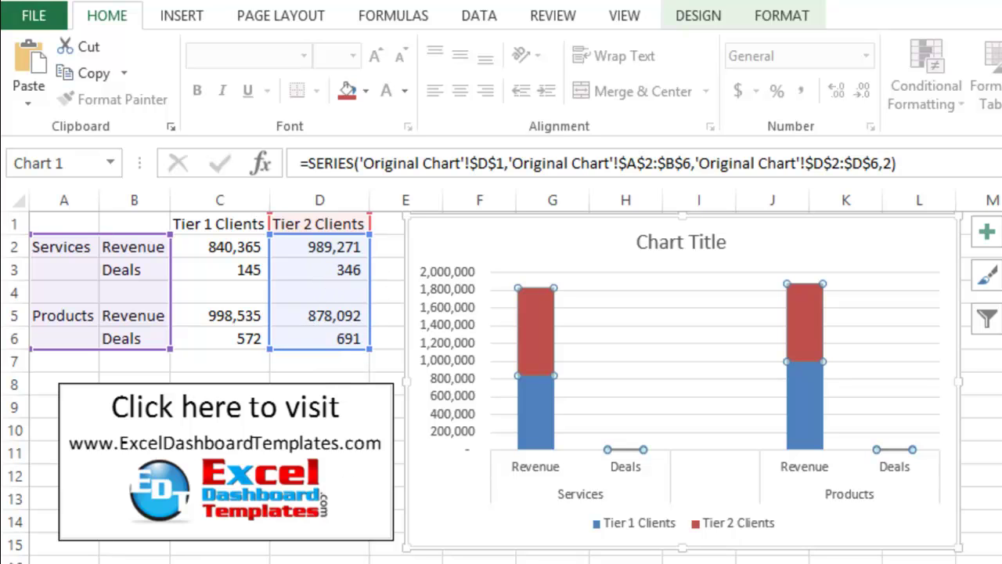
pyautogui.click(385, 289)
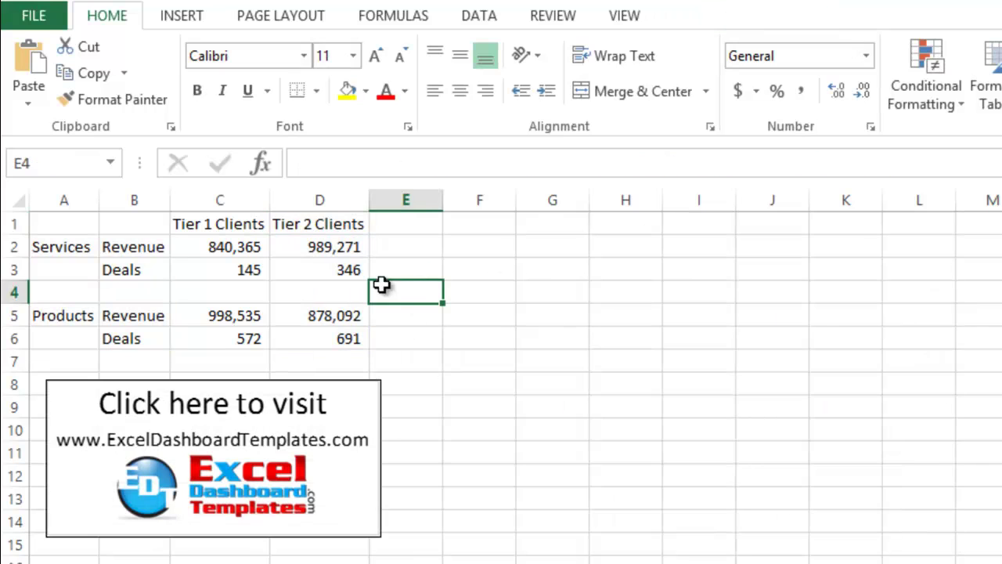
pyautogui.moveTo(252, 271); pyautogui.dragTo(293, 271)
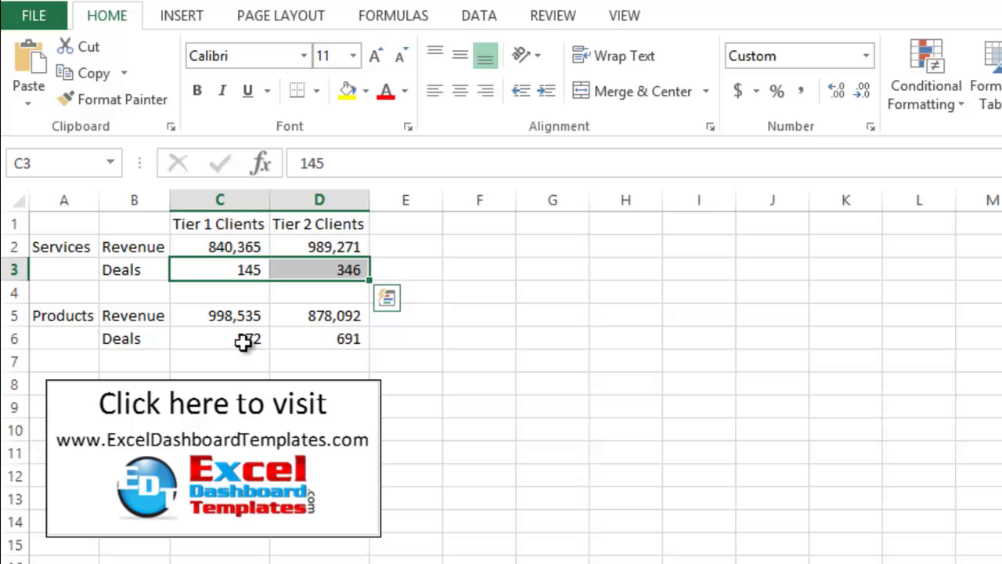
pyautogui.click(405, 248)
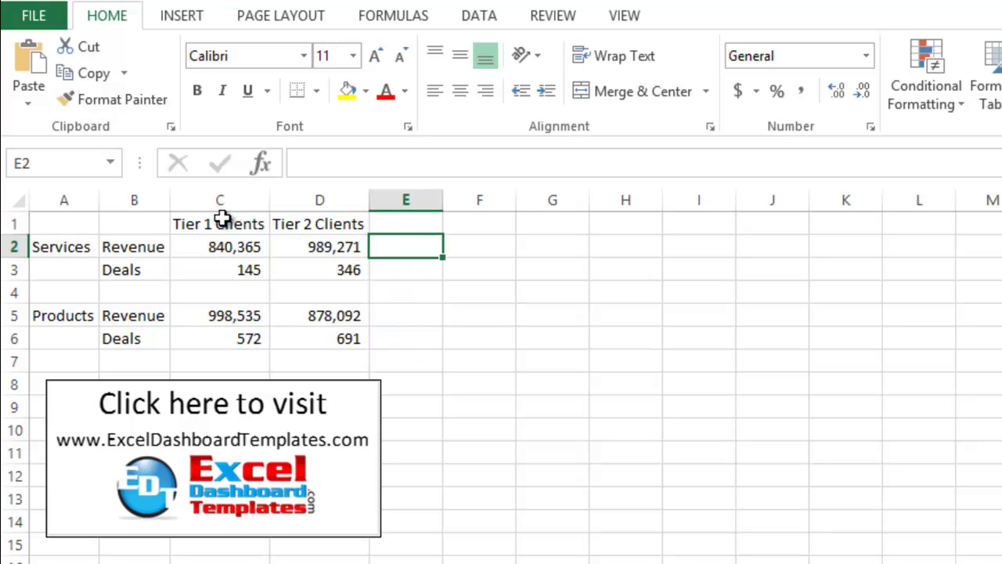
# Copy the Tier 1 Clients and Tier 2 Clients headers to E1:F1 and autofit columns E and F.
pyautogui.moveTo(223, 219); pyautogui.dragTo(313, 226)
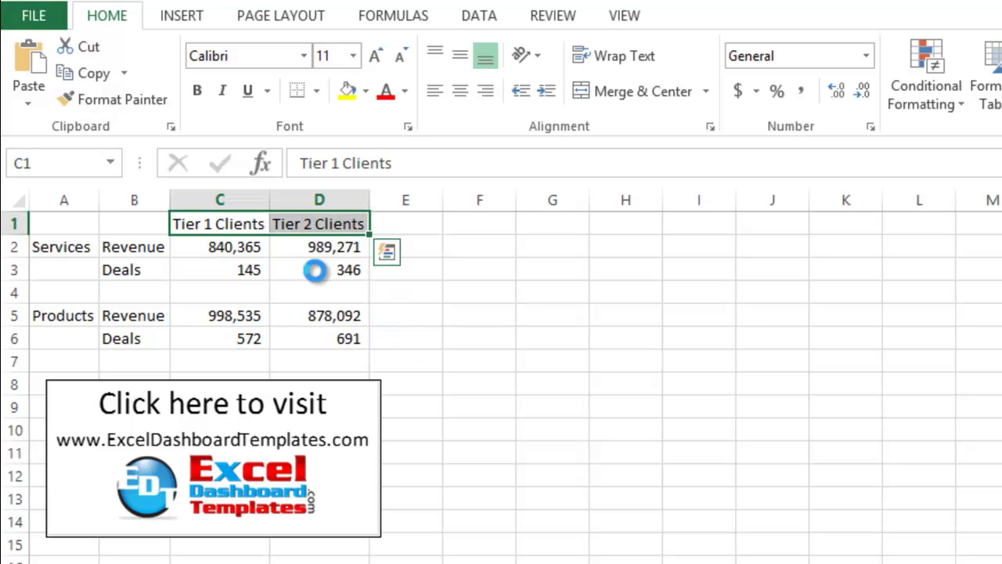
pyautogui.hotkey('ctrl', 'c')
pyautogui.click(405, 223)
pyautogui.hotkey('ctrl', 'v')
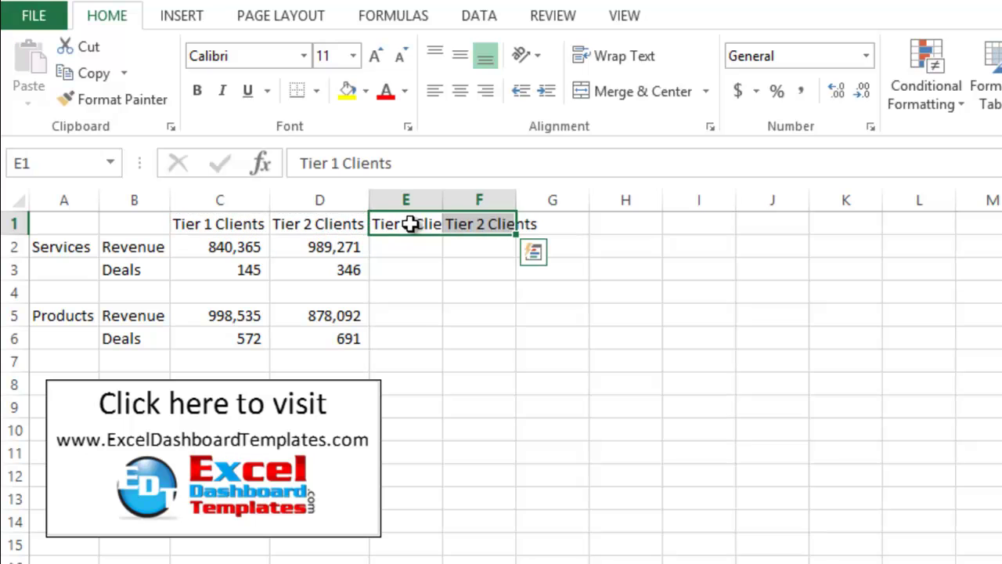
pyautogui.moveTo(470, 200); pyautogui.dragTo(429, 198)
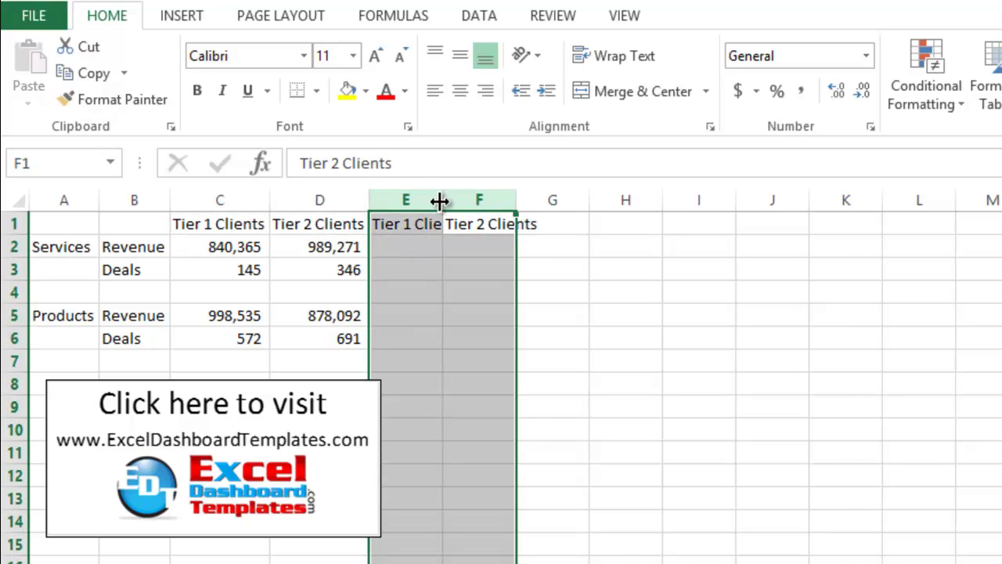
pyautogui.doubleClick(443, 201)
pyautogui.click(438, 239)
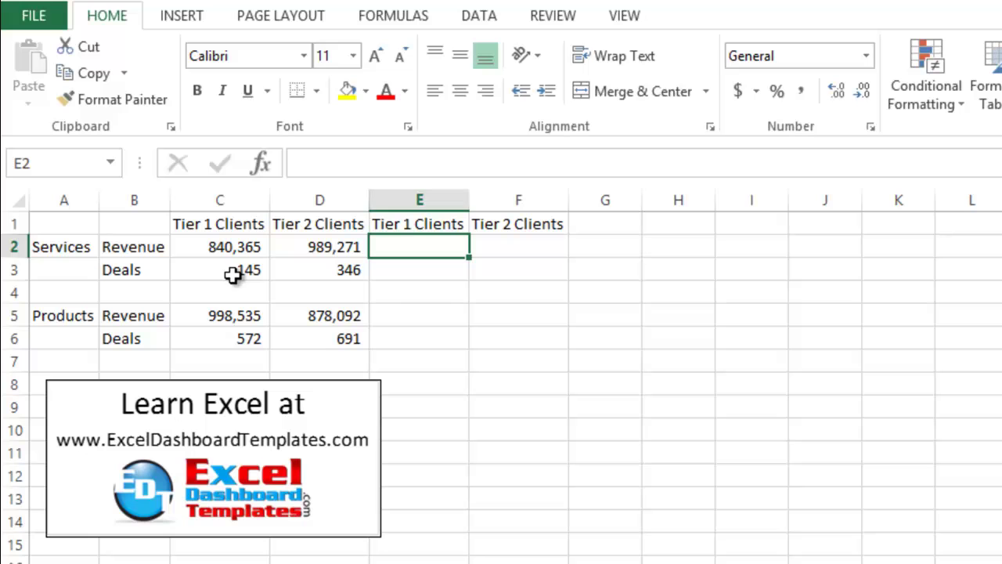
# Move the Services deals values from C3:D3 to E3:F3 and the Products deals values from C6:D6 to E6:F6.
pyautogui.moveTo(233, 274); pyautogui.dragTo(493, 271)
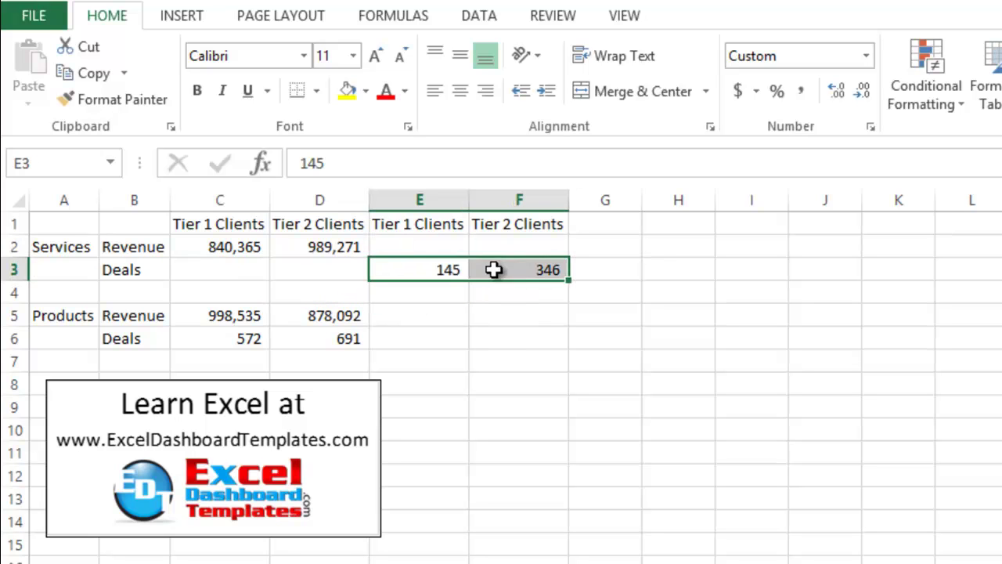
pyautogui.click(464, 323)
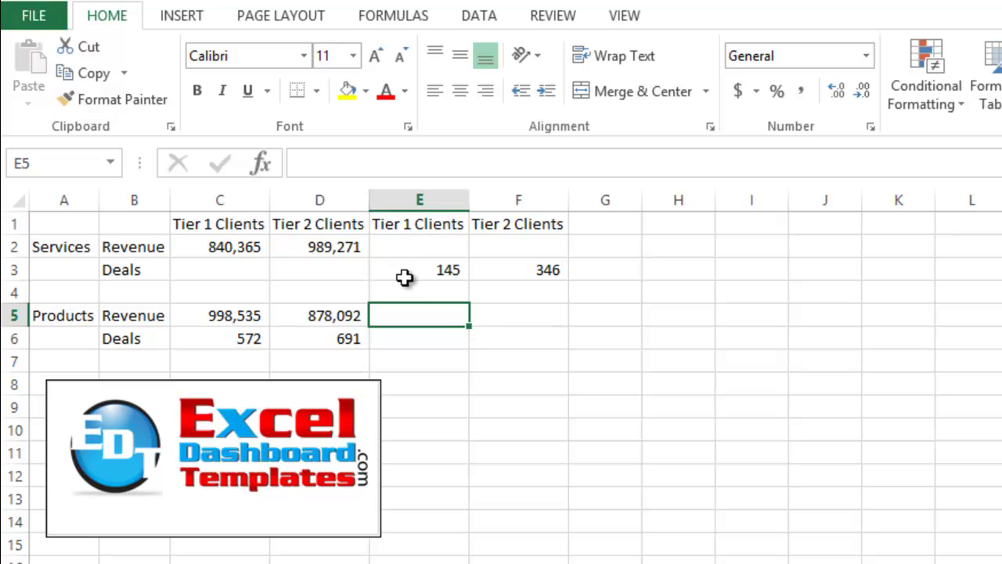
pyautogui.moveTo(432, 227); pyautogui.dragTo(510, 232)
pyautogui.click(405, 315)
pyautogui.moveTo(231, 335); pyautogui.dragTo(474, 349)
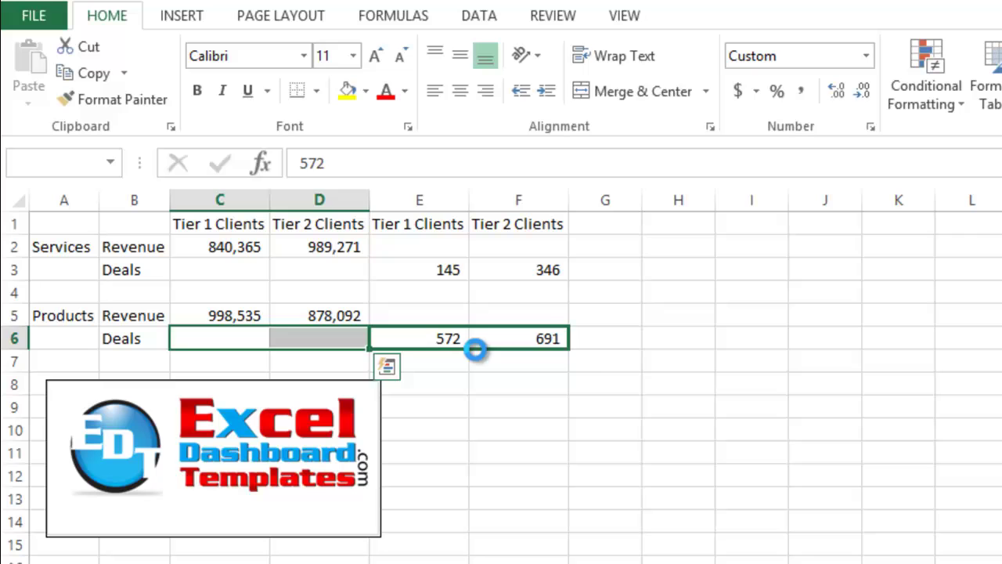
pyautogui.click(443, 238)
pyautogui.moveTo(439, 224); pyautogui.dragTo(448, 364)
pyautogui.moveTo(503, 227); pyautogui.dragTo(525, 357)
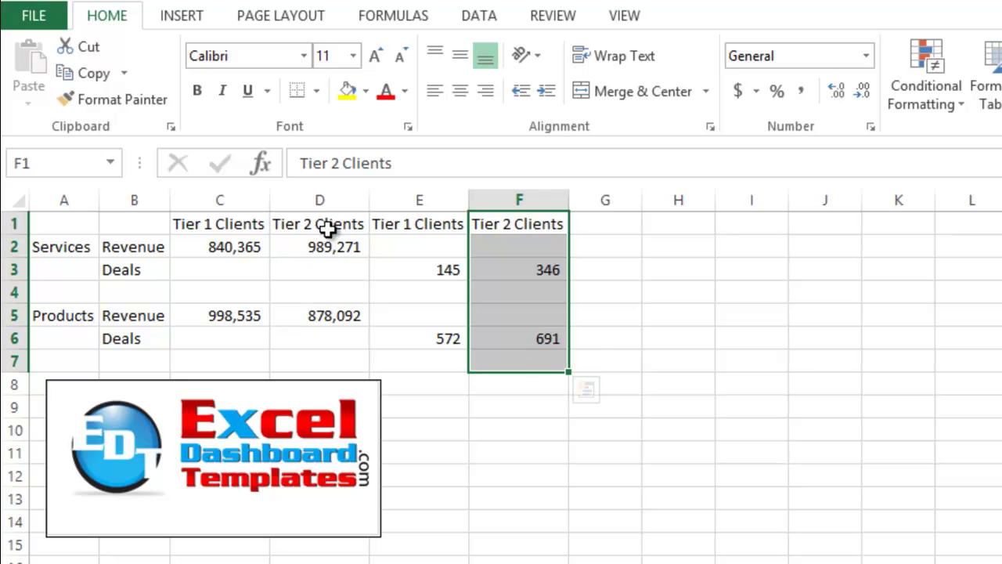
pyautogui.moveTo(331, 226); pyautogui.dragTo(334, 347)
pyautogui.click(516, 369)
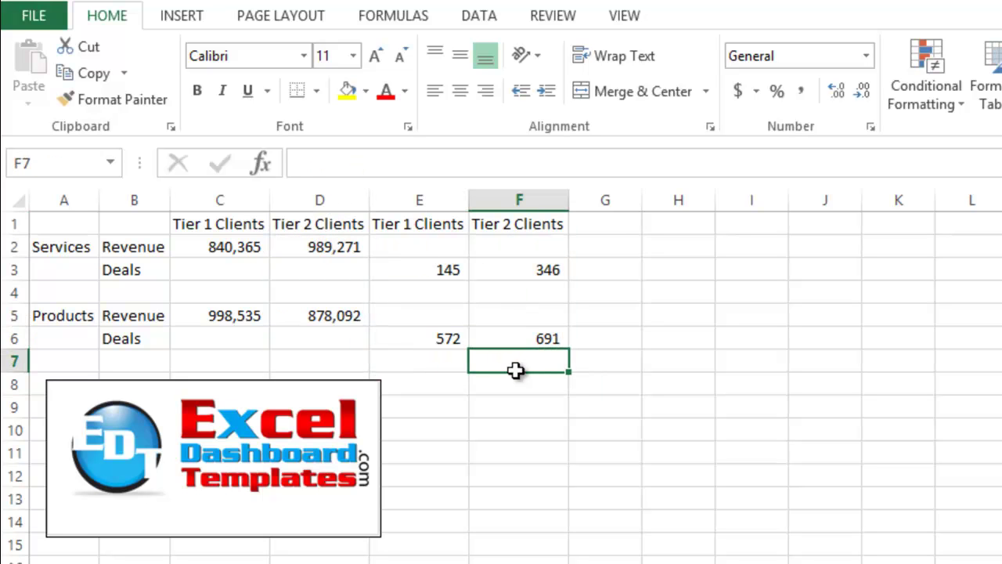
# Insert a 2-D stacked column chart from A1:F6 and place it beside the data table, level with row 1.
pyautogui.moveTo(70, 224); pyautogui.dragTo(517, 338)
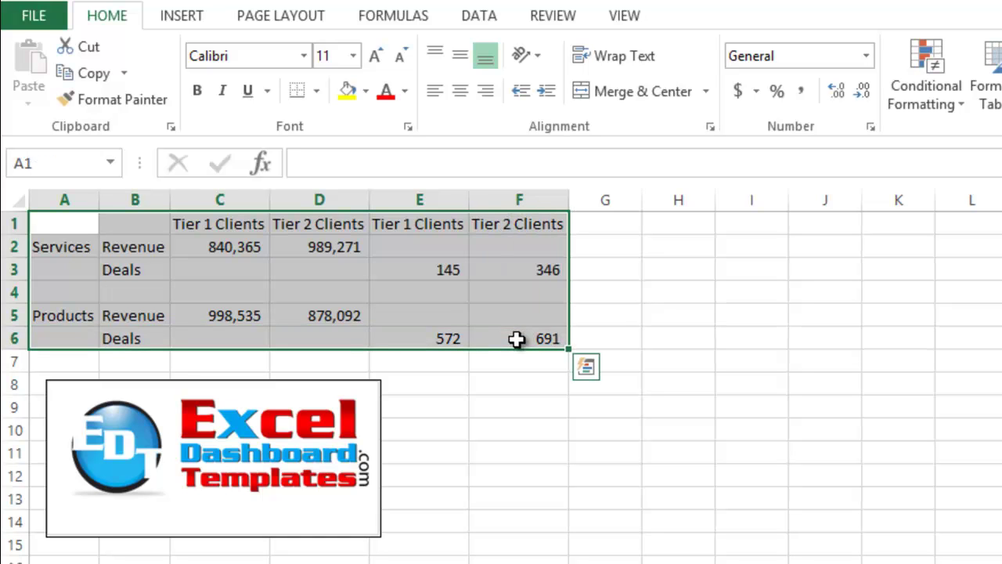
pyautogui.click(202, 30)
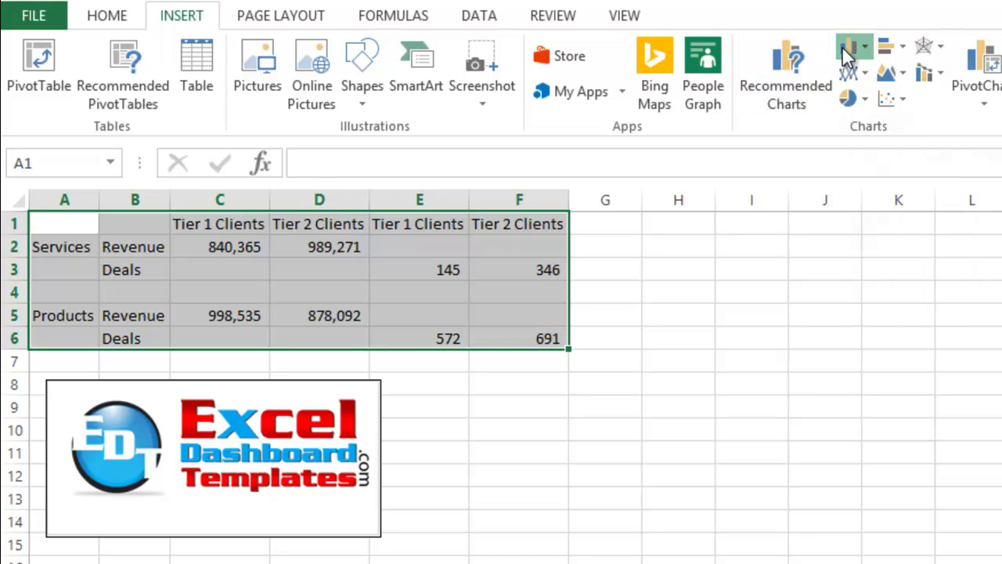
pyautogui.click(845, 47)
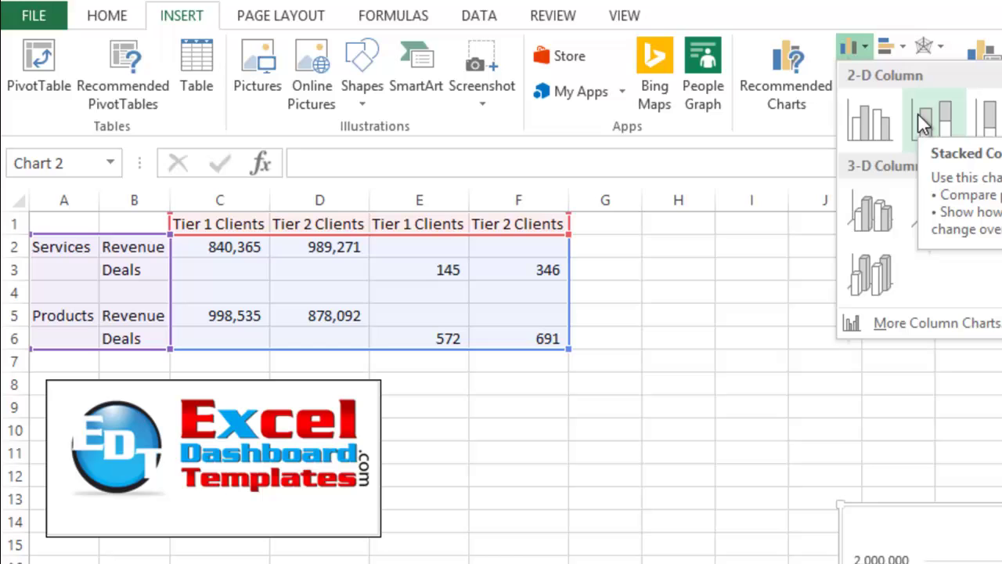
pyautogui.click(918, 112)
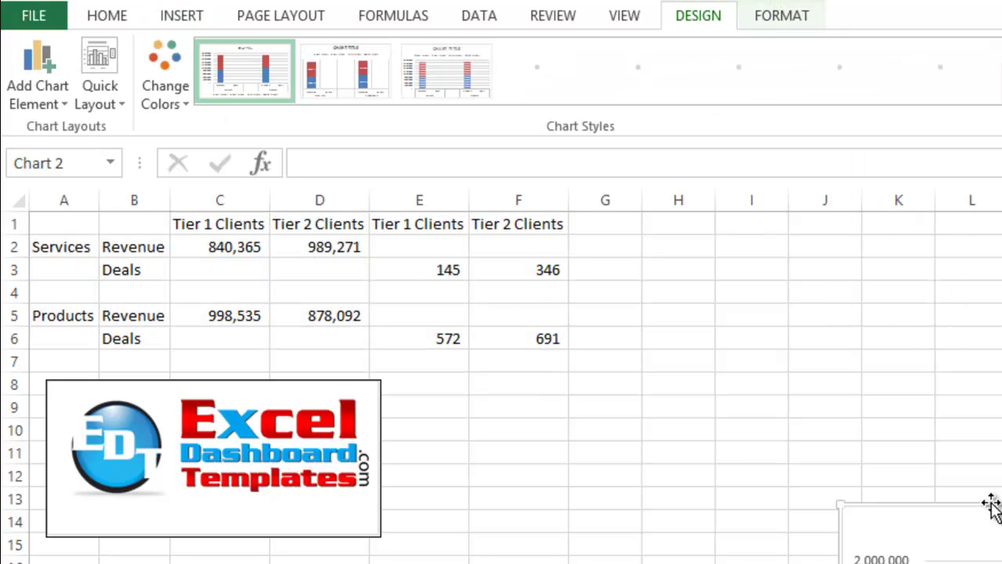
pyautogui.moveTo(984, 504); pyautogui.dragTo(714, 224)
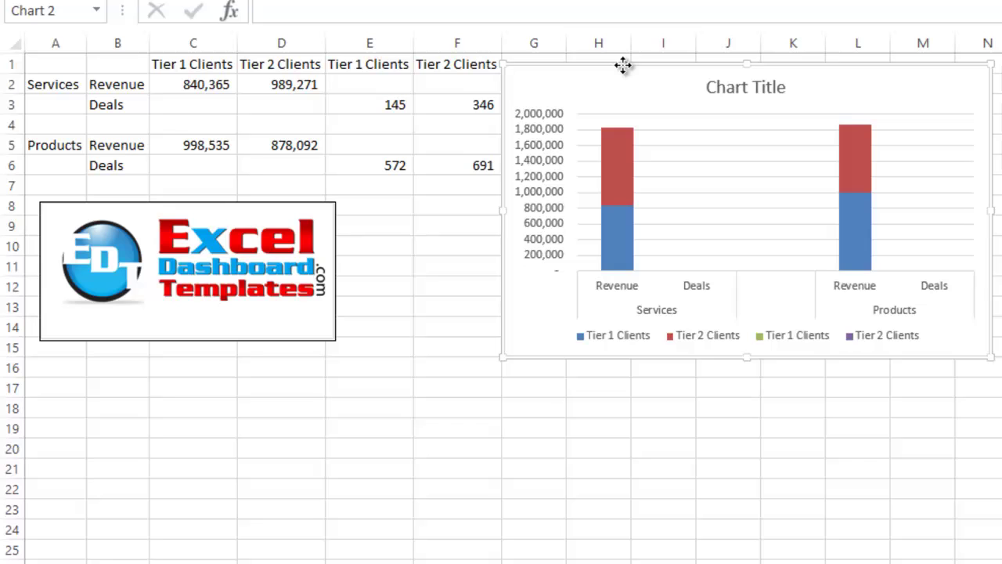
pyautogui.moveTo(622, 66); pyautogui.dragTo(631, 65)
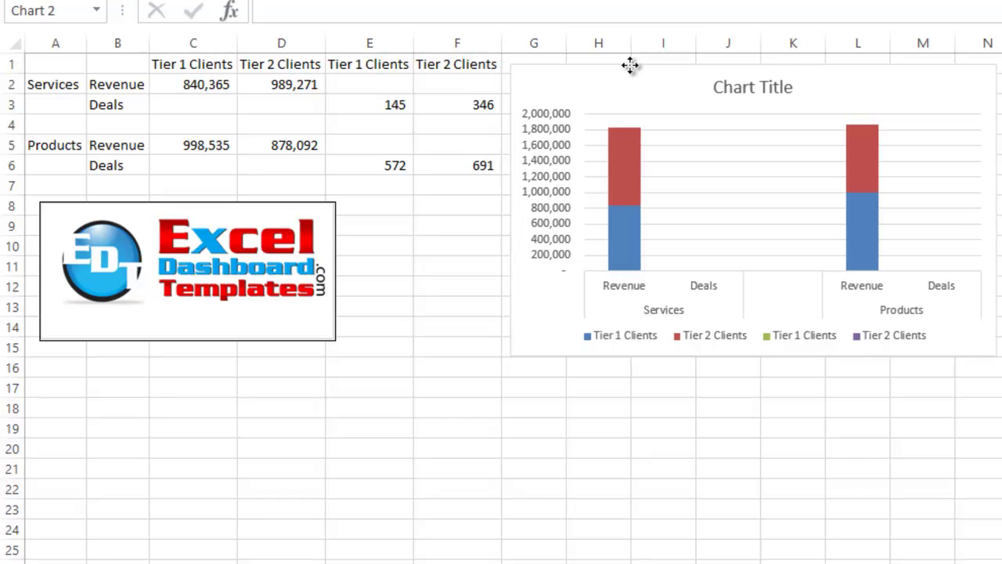
# Clear the contents of cell A4 in the spacer row between the Services and Products groups.
pyautogui.moveTo(609, 206)
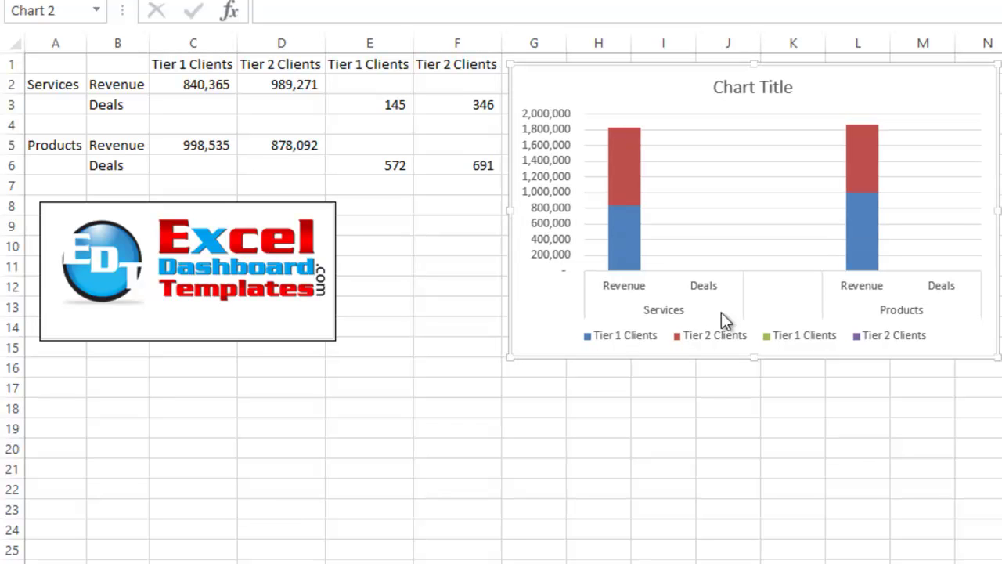
pyautogui.click(67, 128)
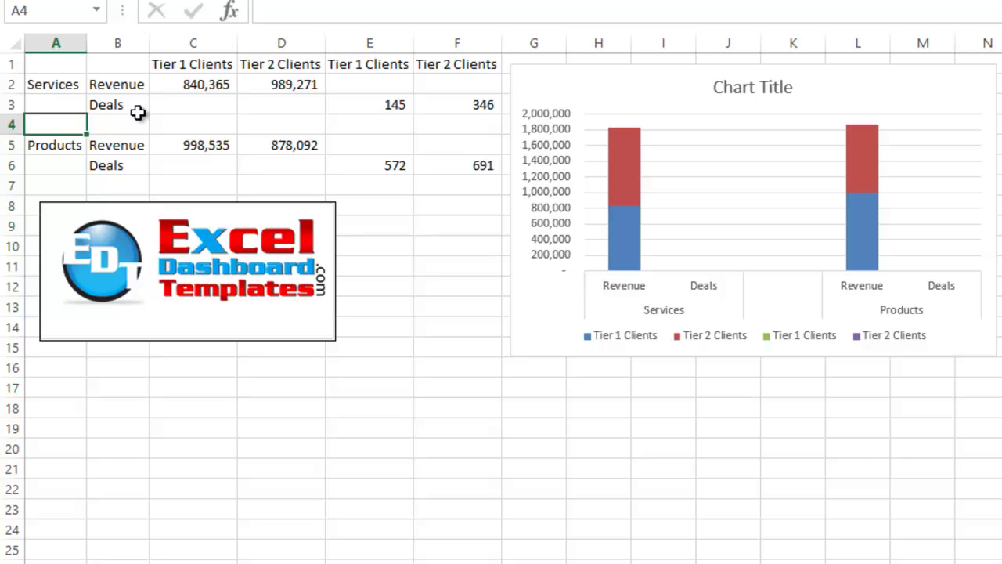
pyautogui.click(394, 165)
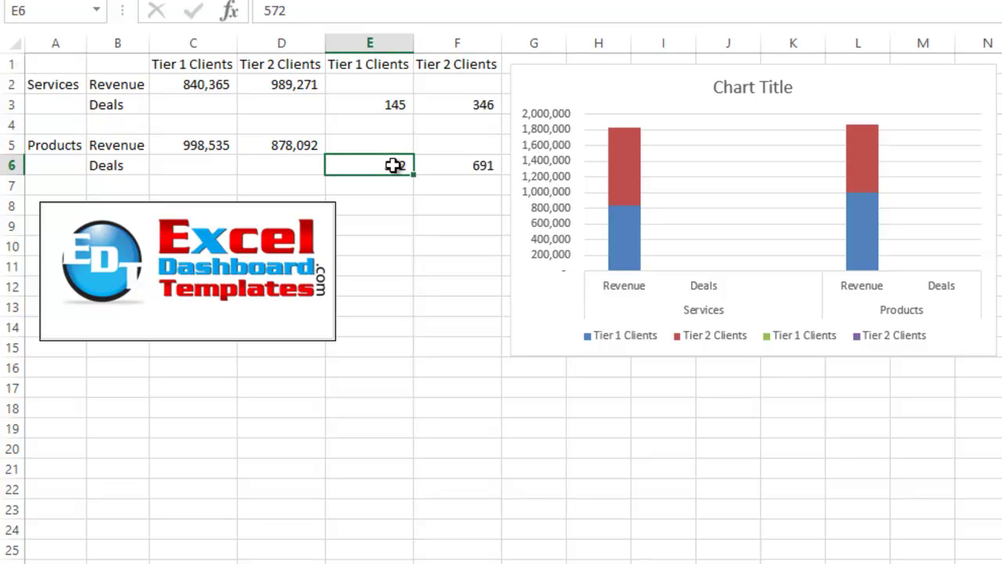
# Examine how the category labels in columns A and B relate to the grouping on the chart's horizontal axis.
pyautogui.moveTo(68, 65); pyautogui.dragTo(451, 167)
pyautogui.click(447, 240)
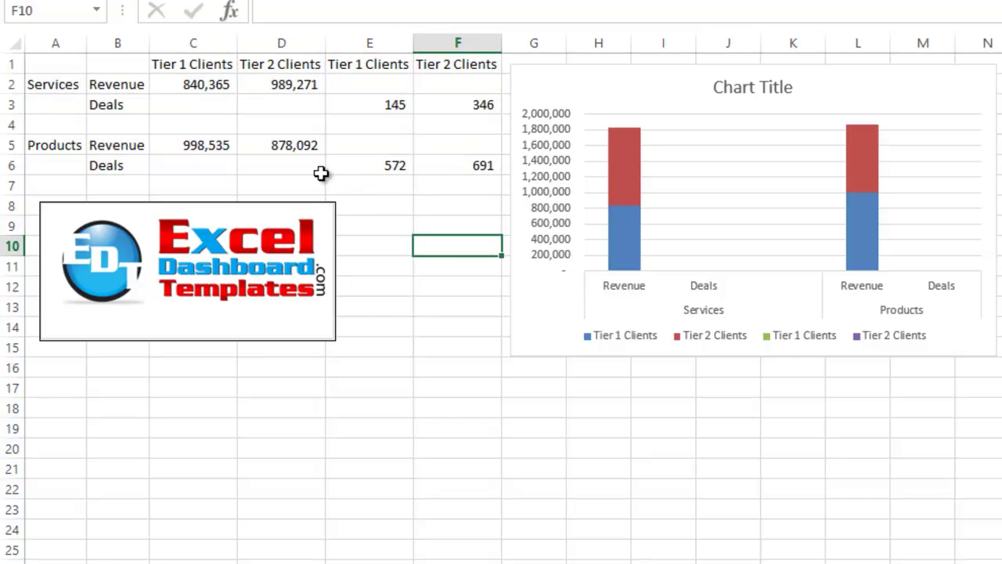
pyautogui.click(67, 98)
pyautogui.click(64, 85)
pyautogui.moveTo(116, 83); pyautogui.dragTo(118, 102)
pyautogui.click(119, 85)
pyautogui.click(119, 103)
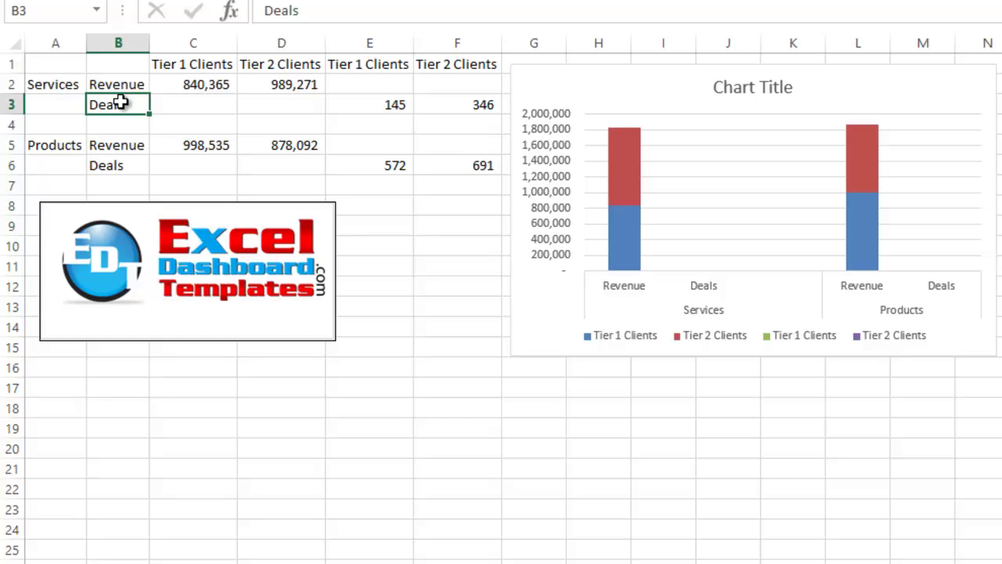
pyautogui.click(55, 107)
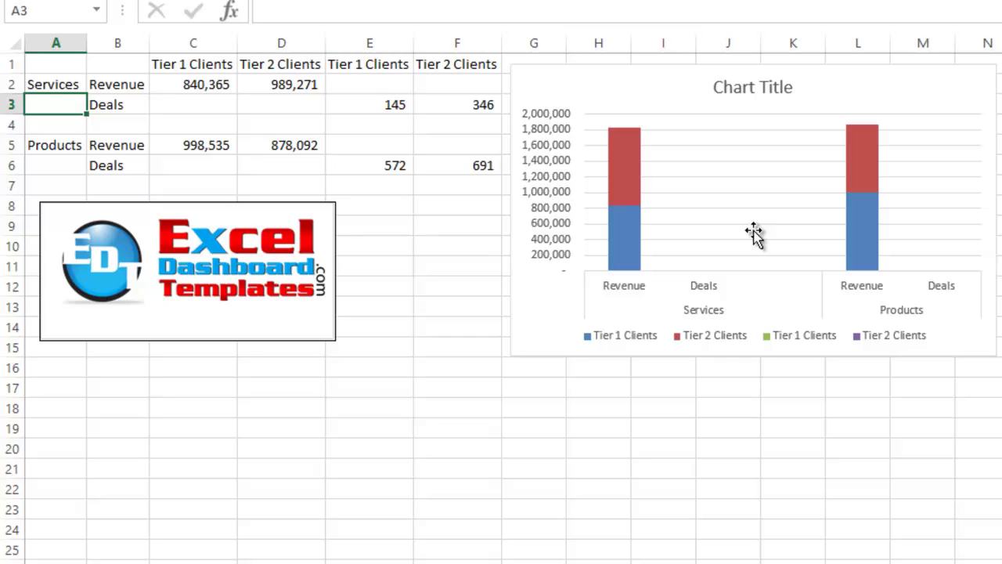
# Enter a single space in cell A4 to separate the Services group from the spacer row on the chart axis.
pyautogui.click(74, 128)
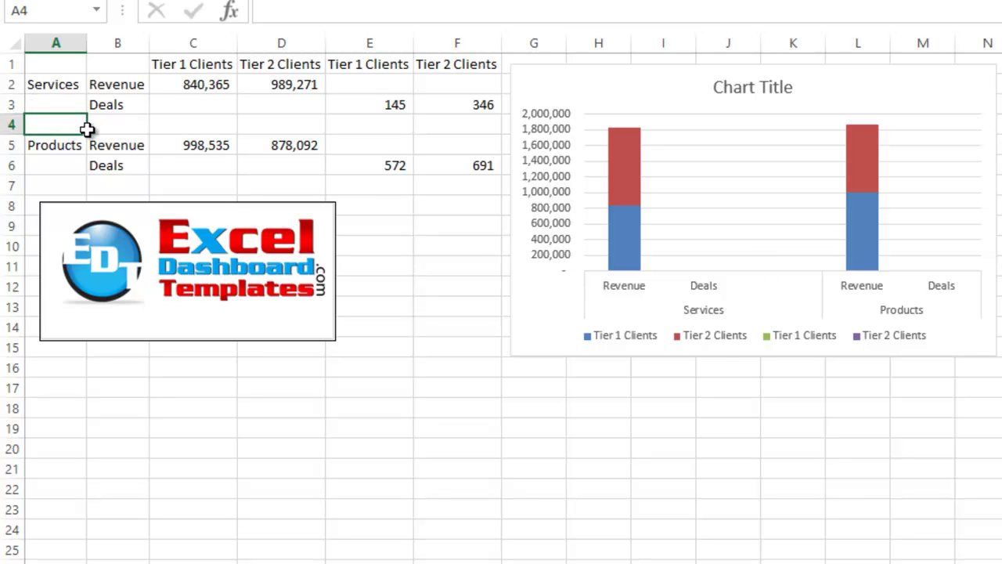
pyautogui.doubleClick(80, 129)
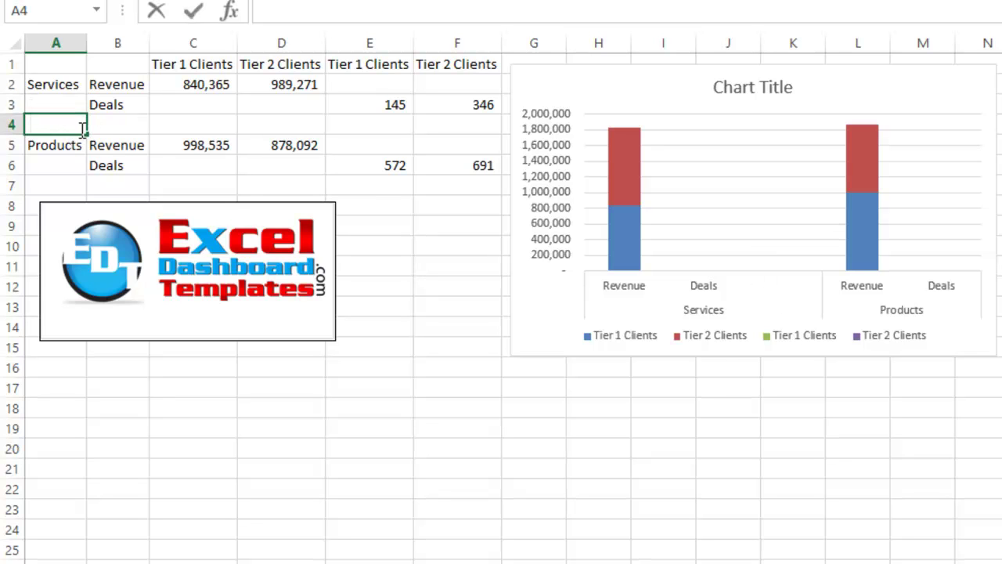
pyautogui.press('Return')
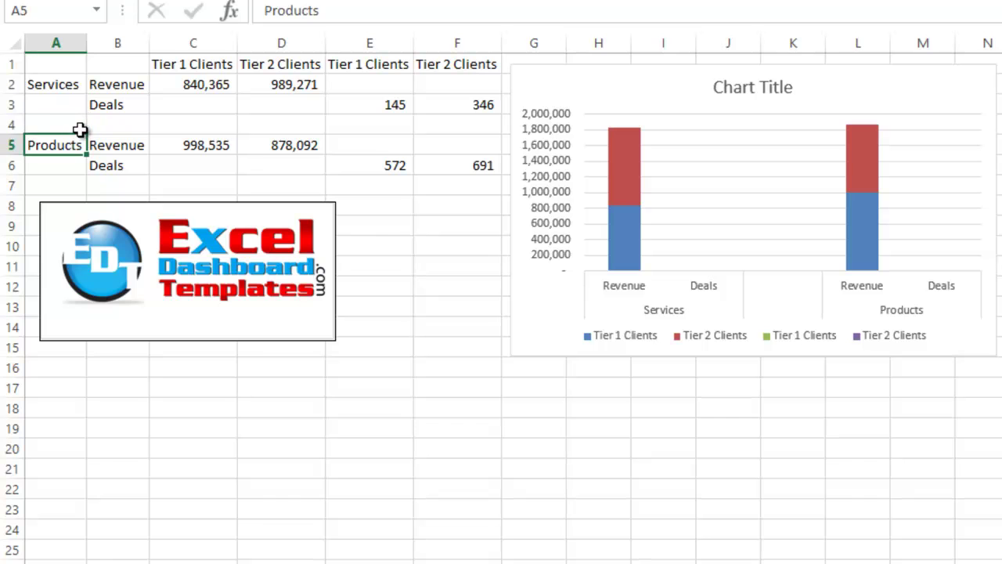
# Try the label dd in spacer cell A4, clear it, and enter a single space there again.
pyautogui.click(36, 122)
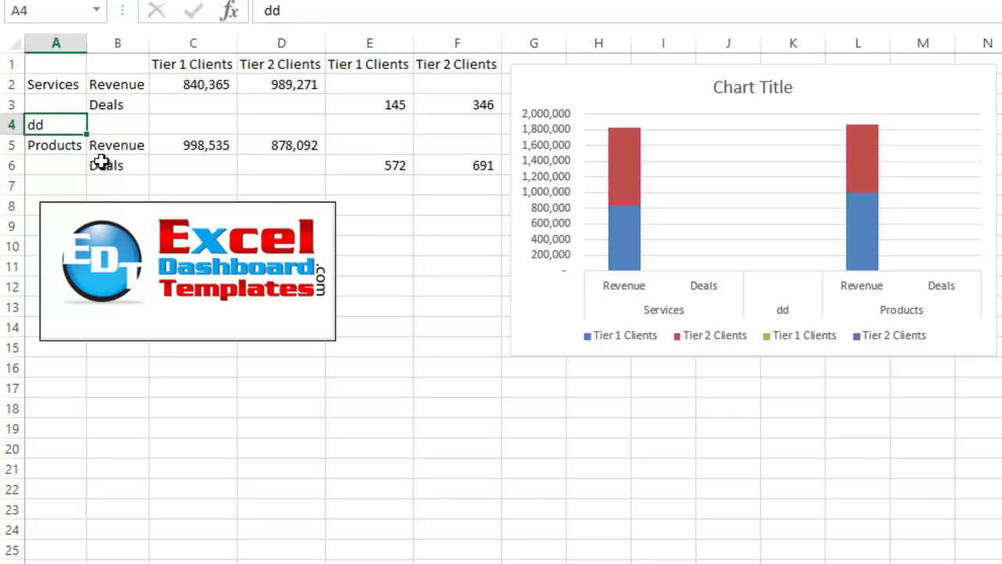
pyautogui.press('Down')
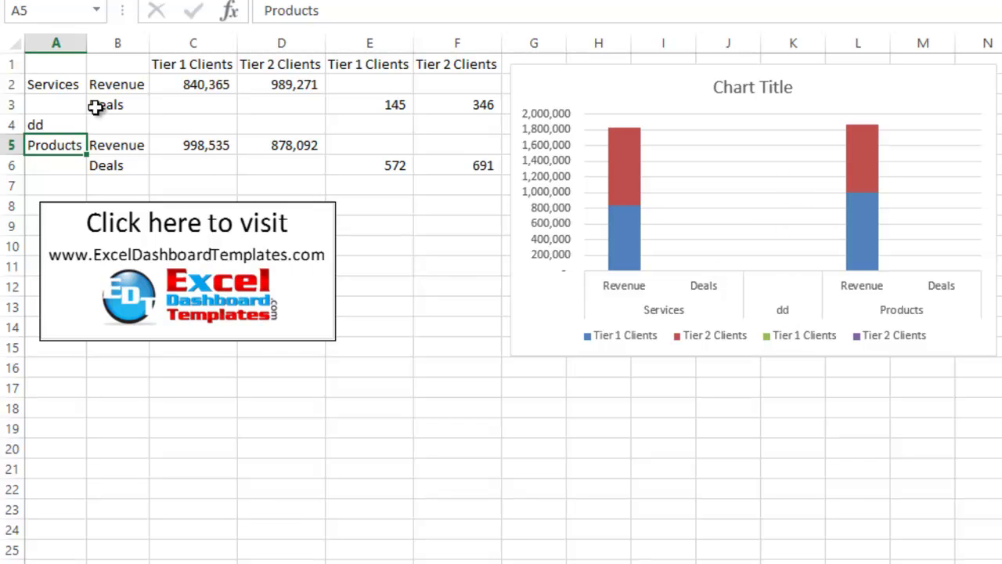
pyautogui.click(67, 124)
pyautogui.press('Delete')
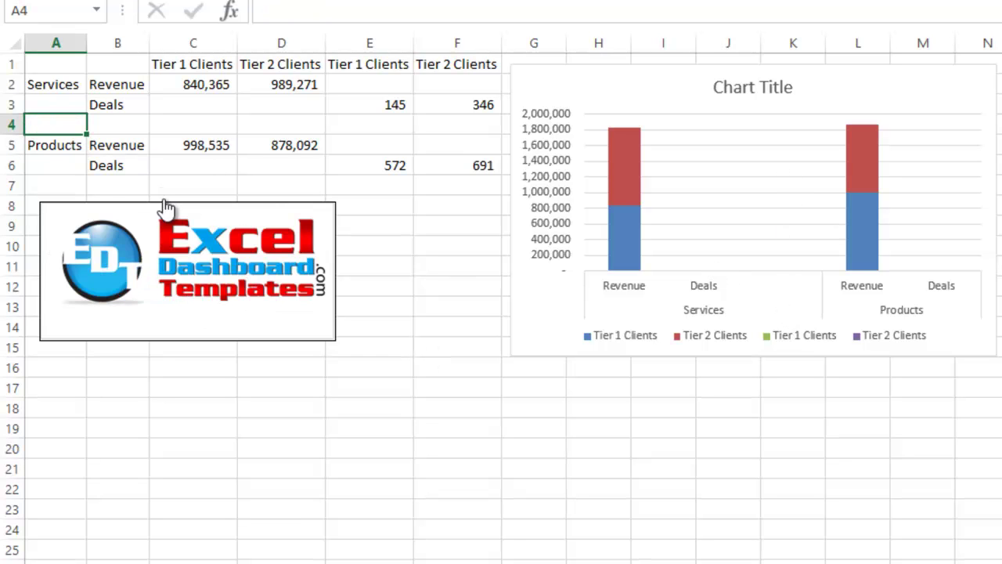
pyautogui.press('Down')
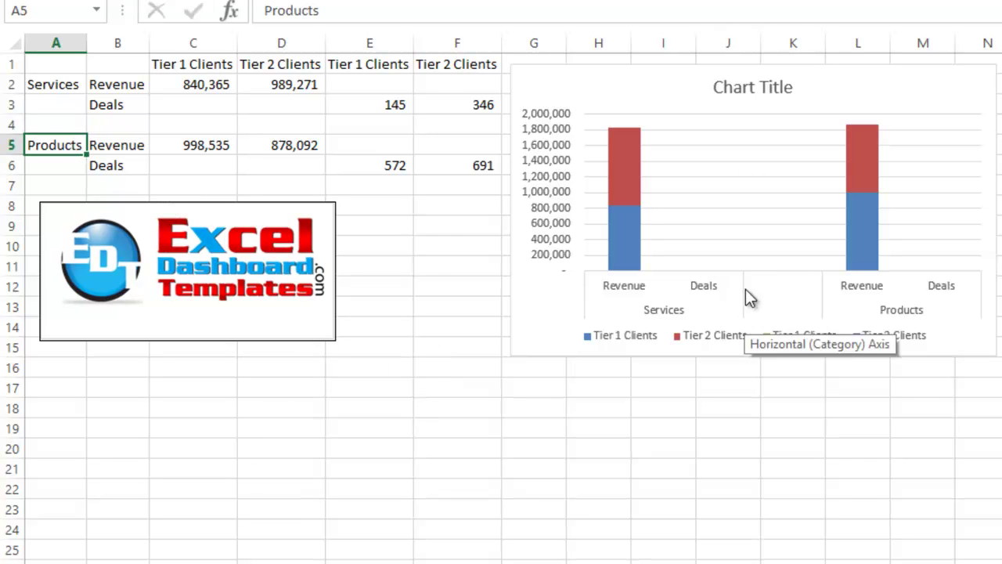
pyautogui.click(347, 126)
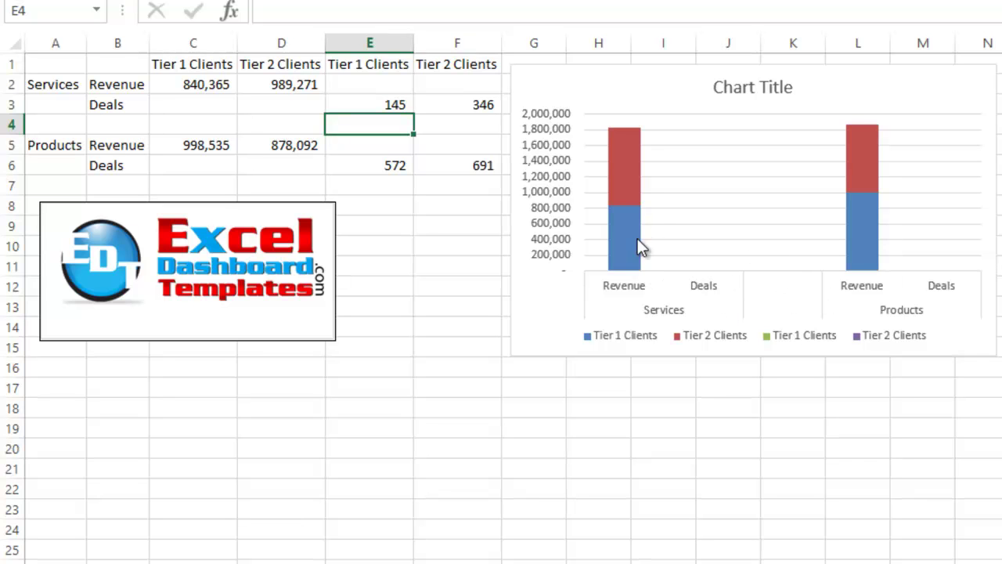
# Open the series formatting options for the Tier 2 Clients revenue series in the stacked column chart.
pyautogui.click(626, 178)
pyautogui.click(627, 158)
pyautogui.rightClick(626, 157)
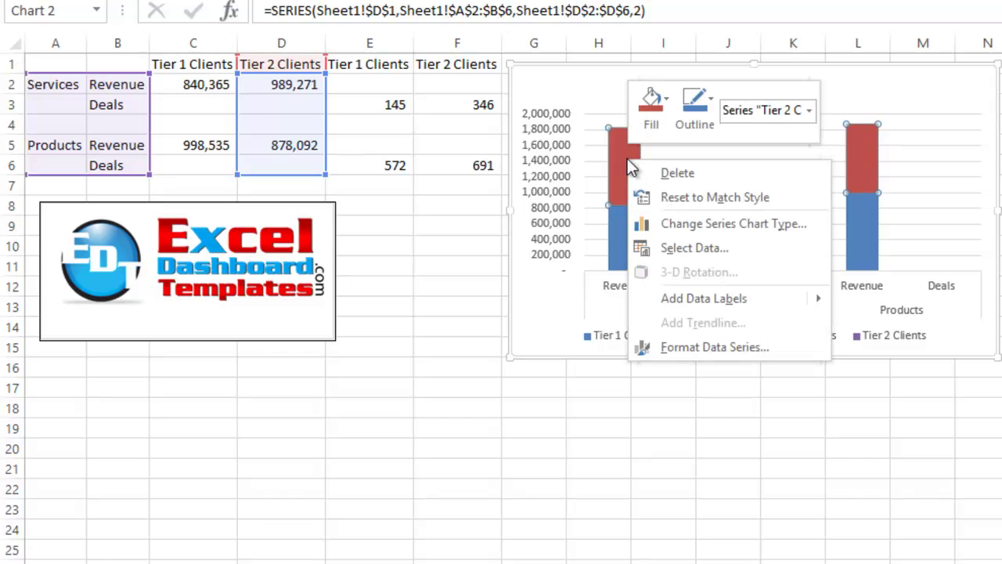
pyautogui.click(689, 342)
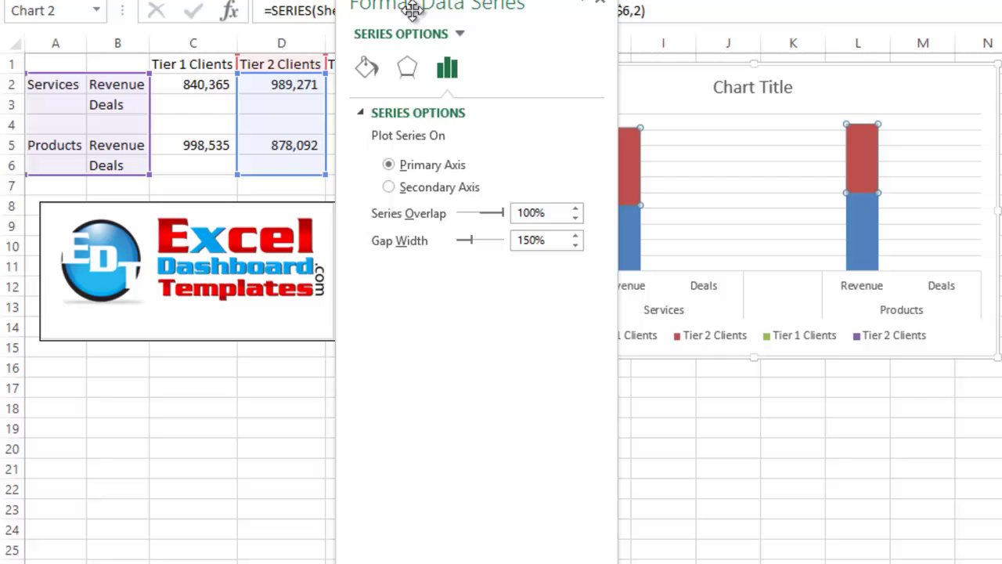
pyautogui.moveTo(409, 11); pyautogui.dragTo(429, 157)
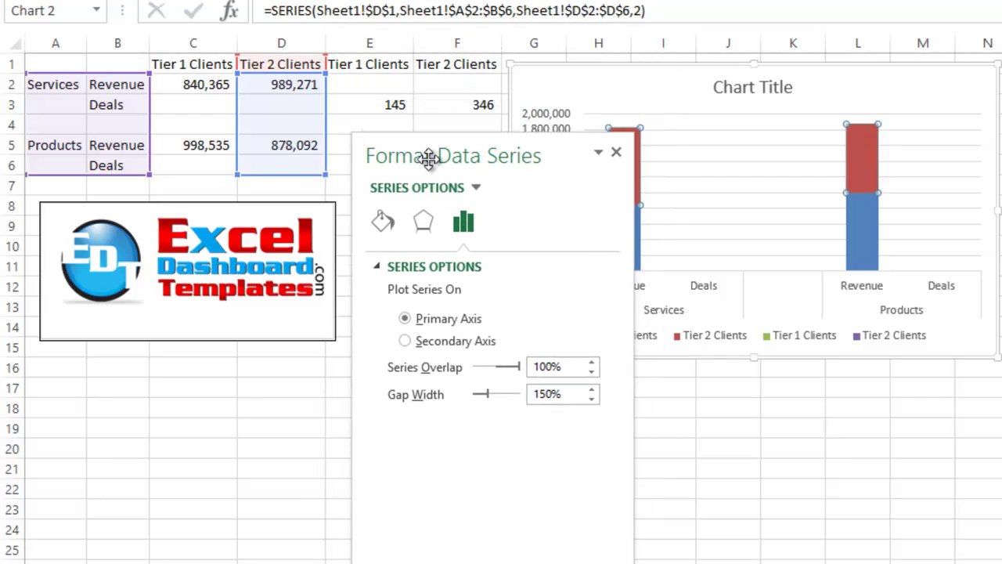
# Try plotting the Tier 2 Clients revenue series on the secondary axis and undo the change.
pyautogui.click(427, 345)
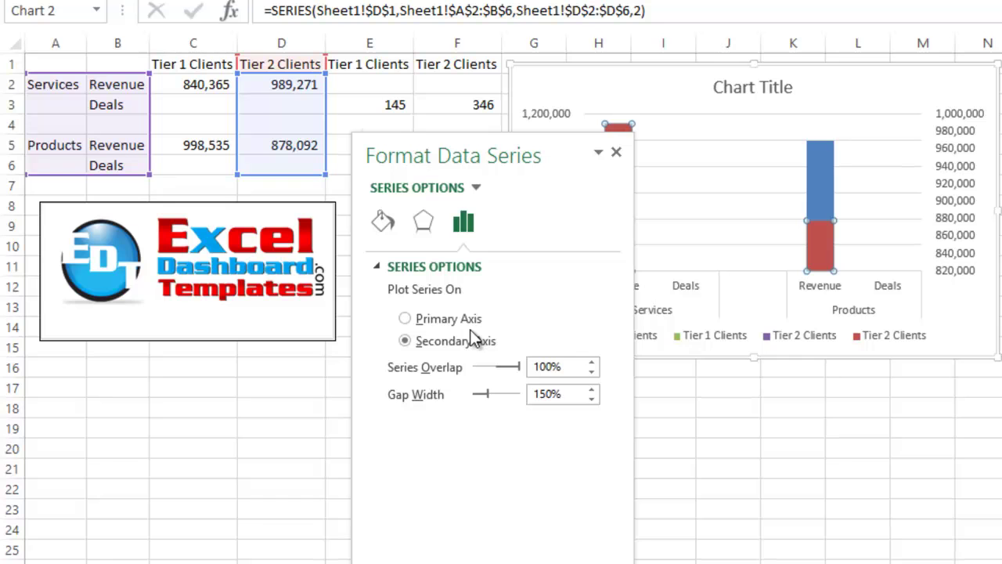
pyautogui.hotkey('ctrl', 'z')
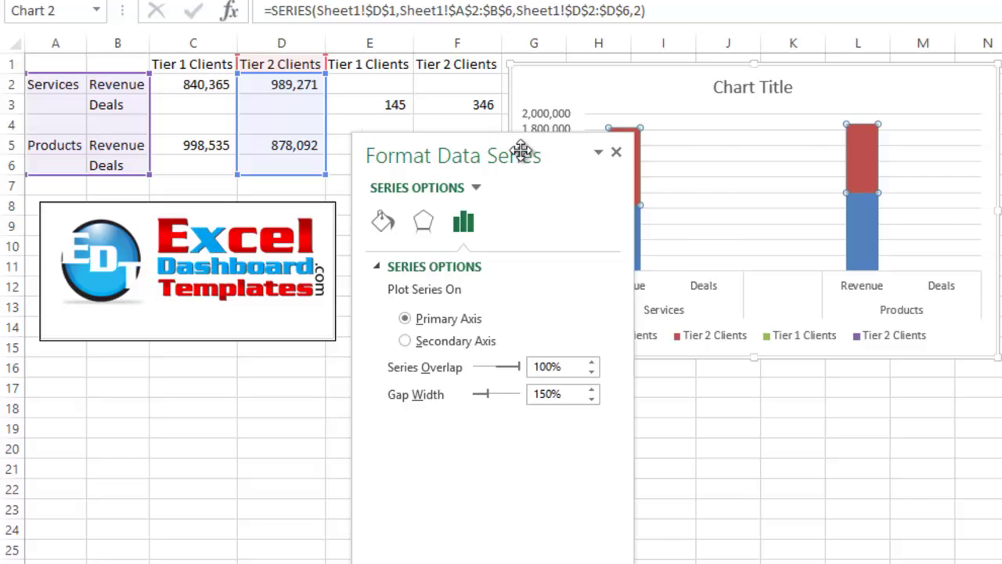
# Uncover the chart and cycle through its revenue and deals series to examine which data column each one plots.
pyautogui.moveTo(521, 151); pyautogui.dragTo(231, 111)
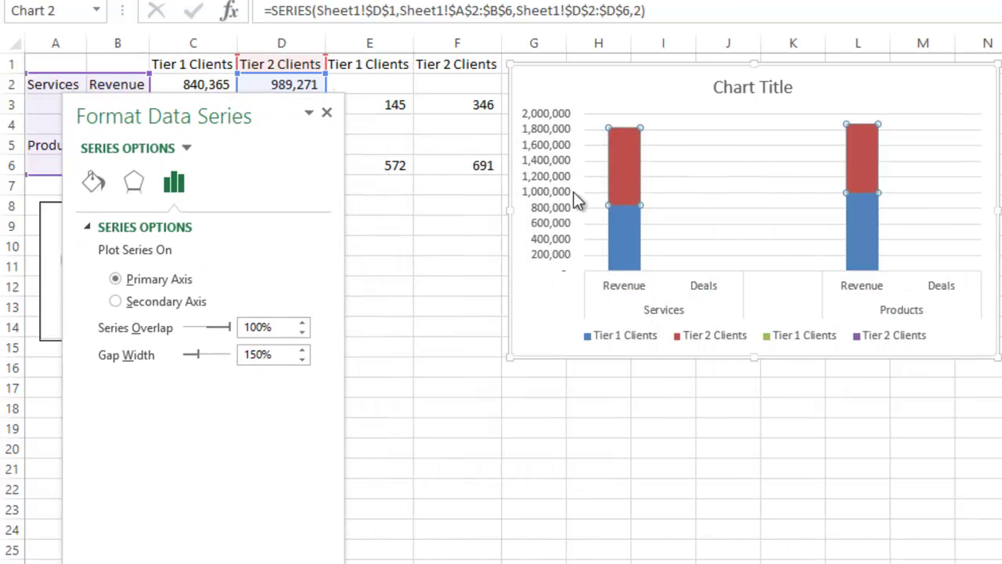
pyautogui.click(624, 177)
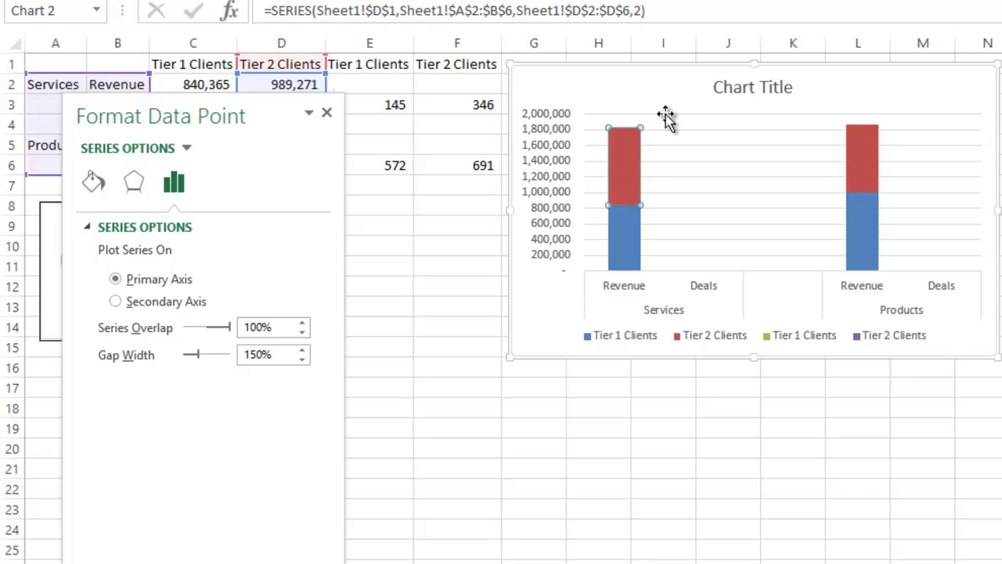
pyautogui.click(660, 115)
pyautogui.click(635, 160)
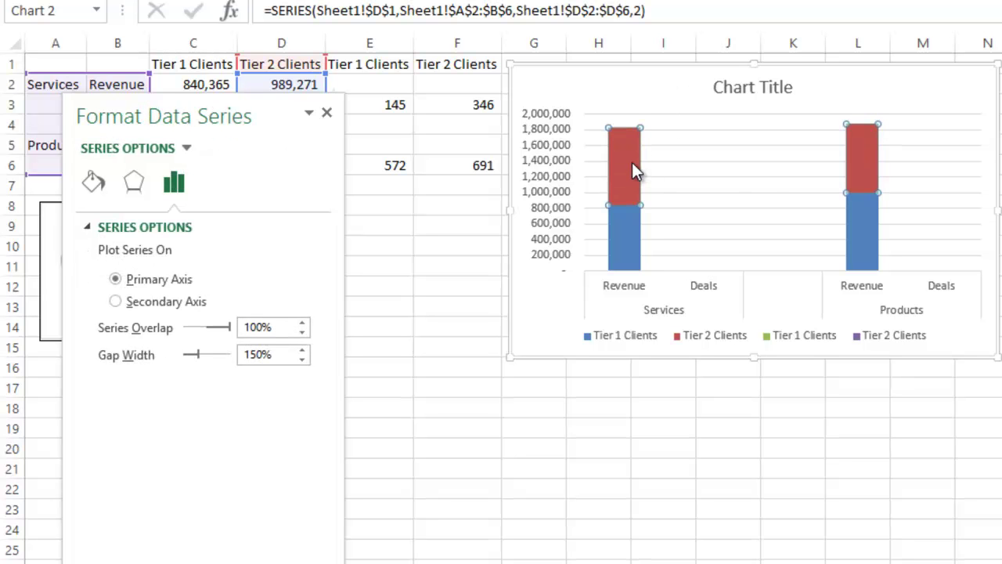
pyautogui.press('Down')
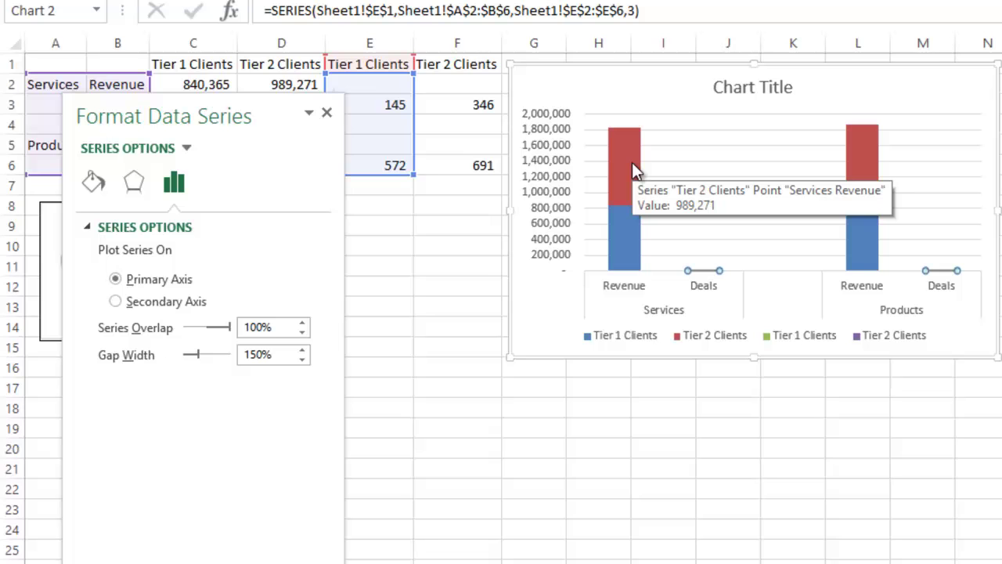
pyautogui.press('Down')
pyautogui.press('Up')
pyautogui.press('Up')
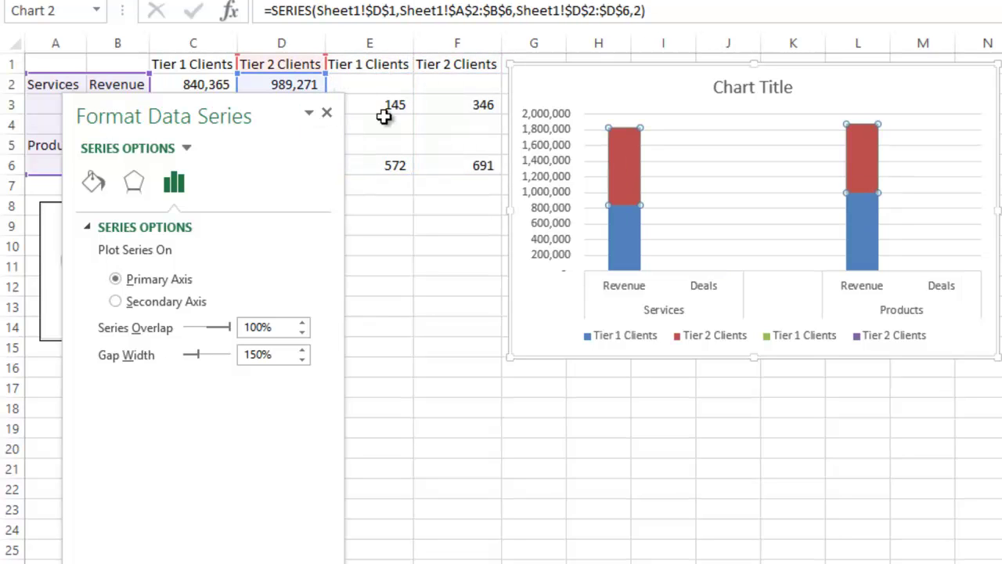
pyautogui.press('Up')
pyautogui.press('Down')
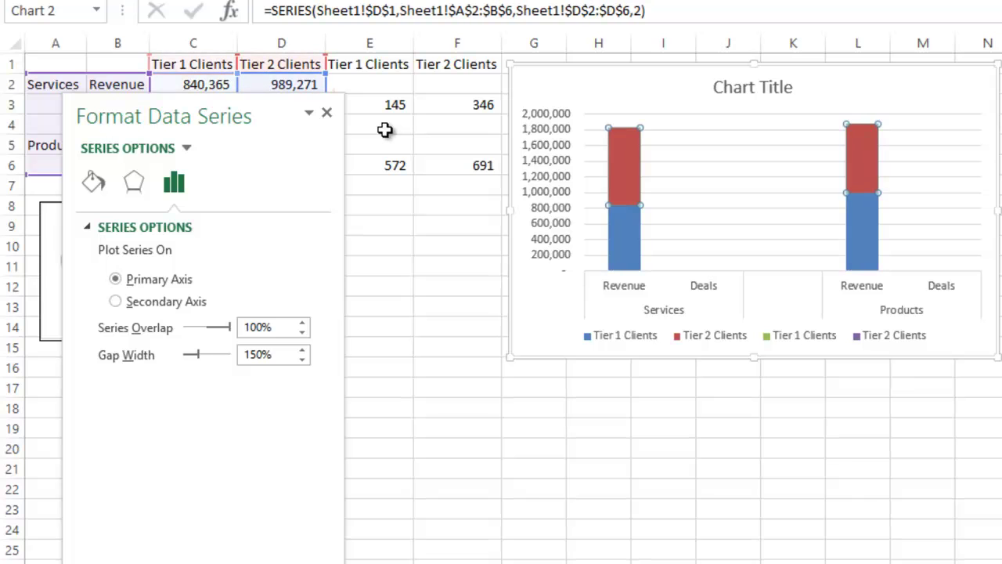
pyautogui.press('Down')
pyautogui.press('Right')
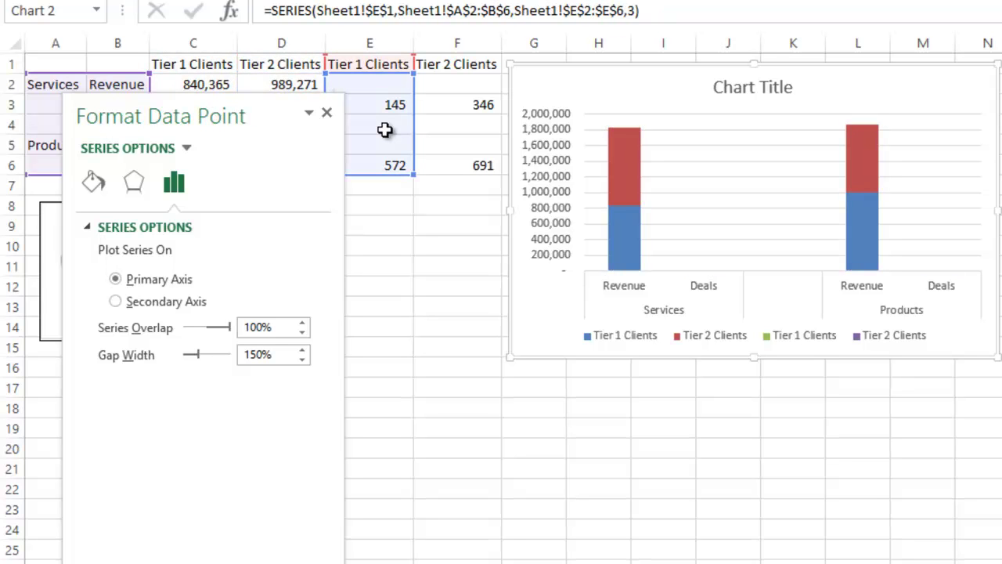
pyautogui.press('Left')
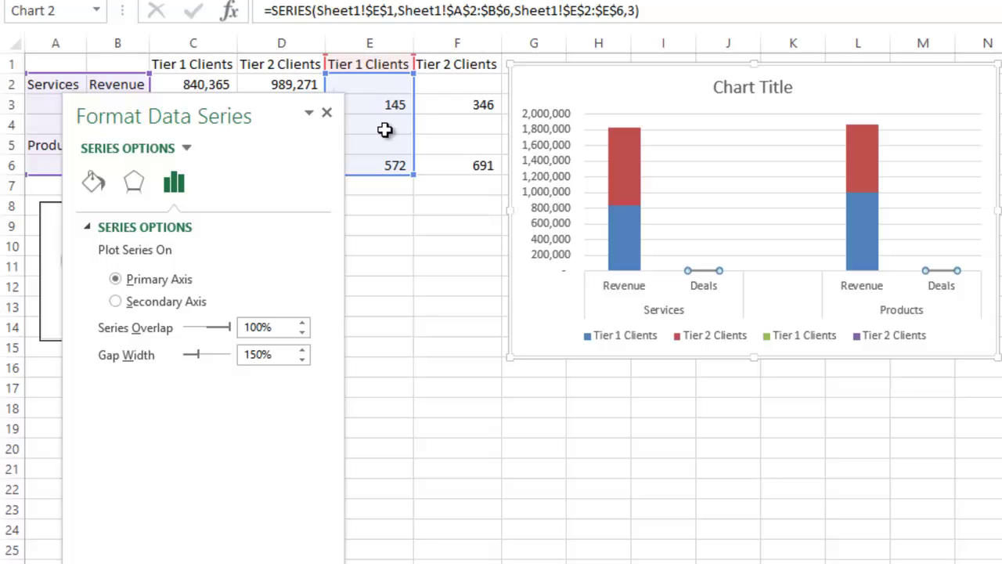
pyautogui.press('Down')
pyautogui.press('Up')
pyautogui.press('Up')
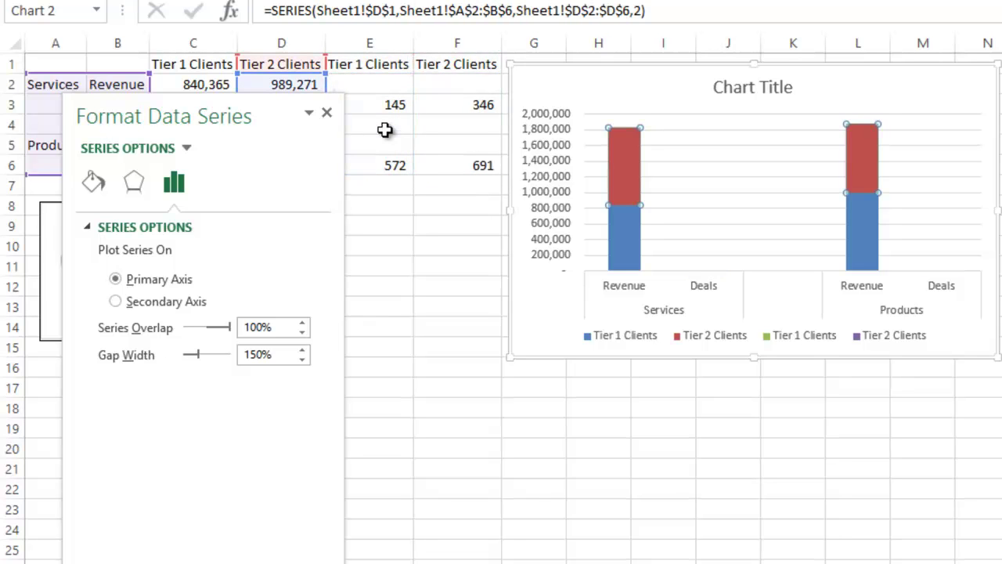
# Plot both deals series, Tier 1 Clients from column E and Tier 2 Clients from column F, on the secondary axis.
pyautogui.press('Down')
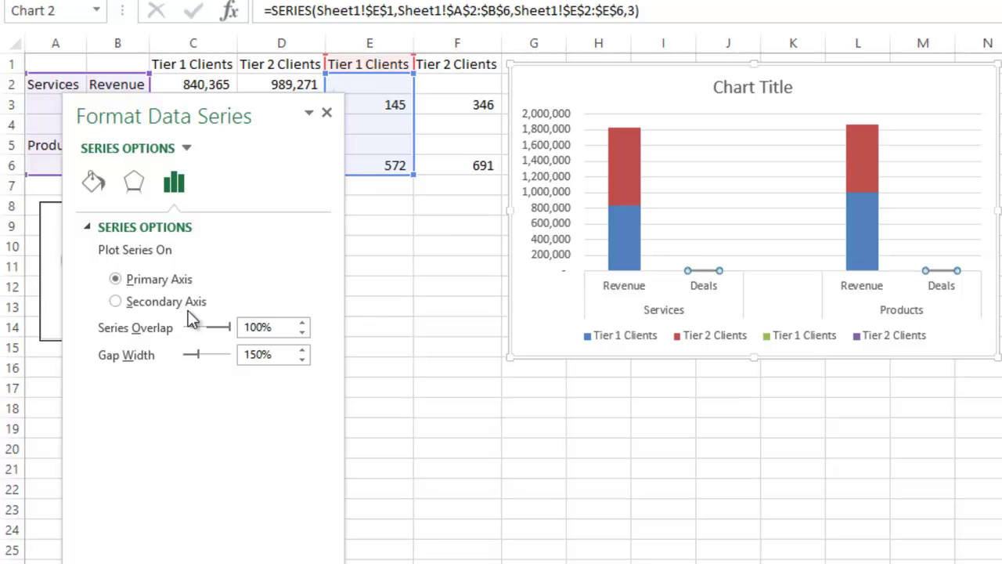
pyautogui.click(116, 301)
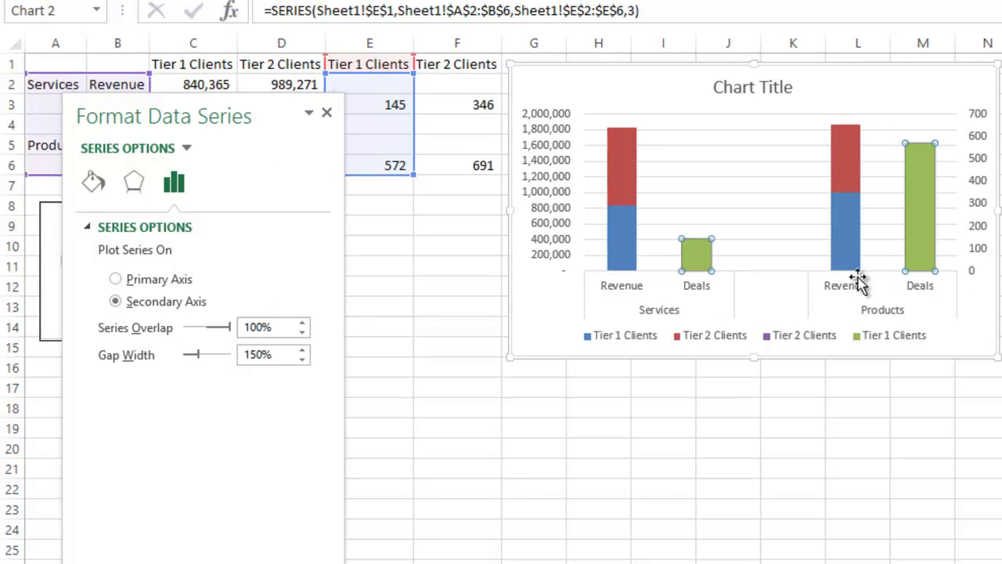
pyautogui.click(638, 180)
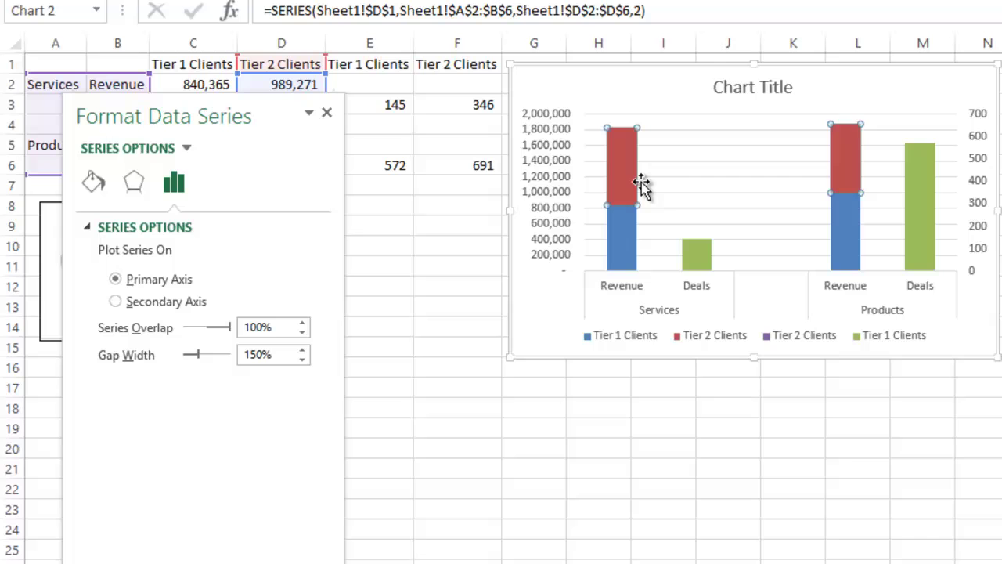
pyautogui.press('Right')
pyautogui.press('Right')
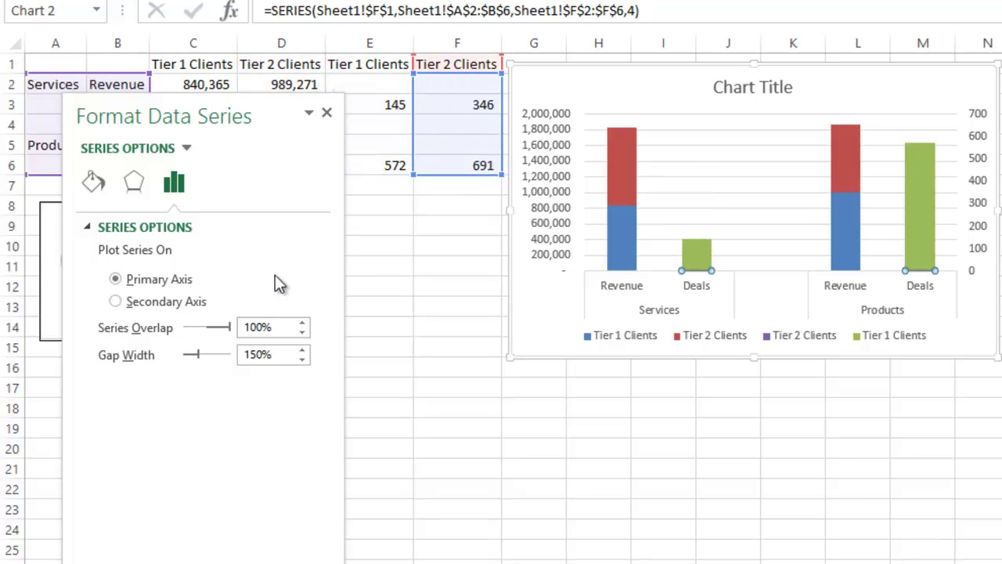
pyautogui.click(116, 302)
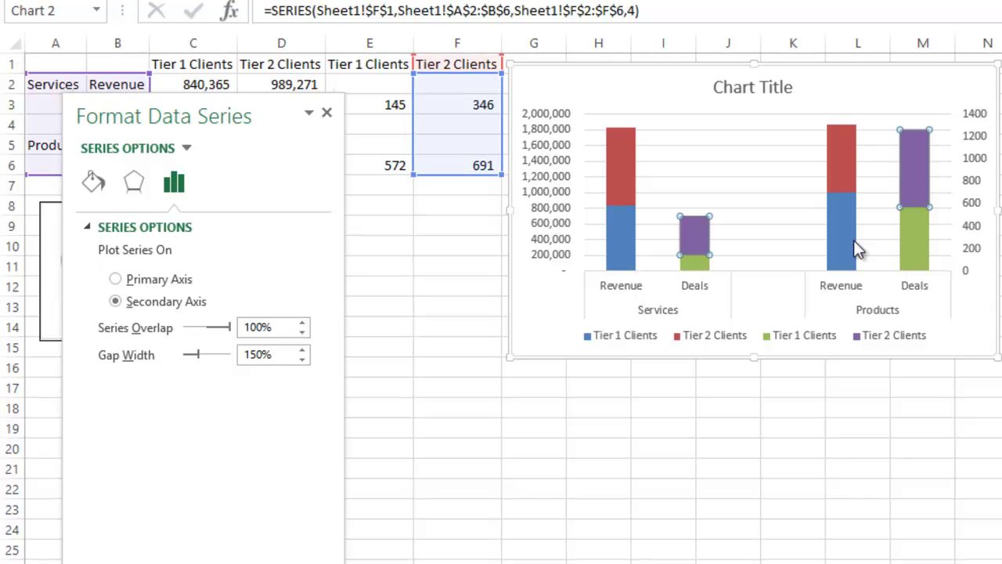
pyautogui.click(969, 332)
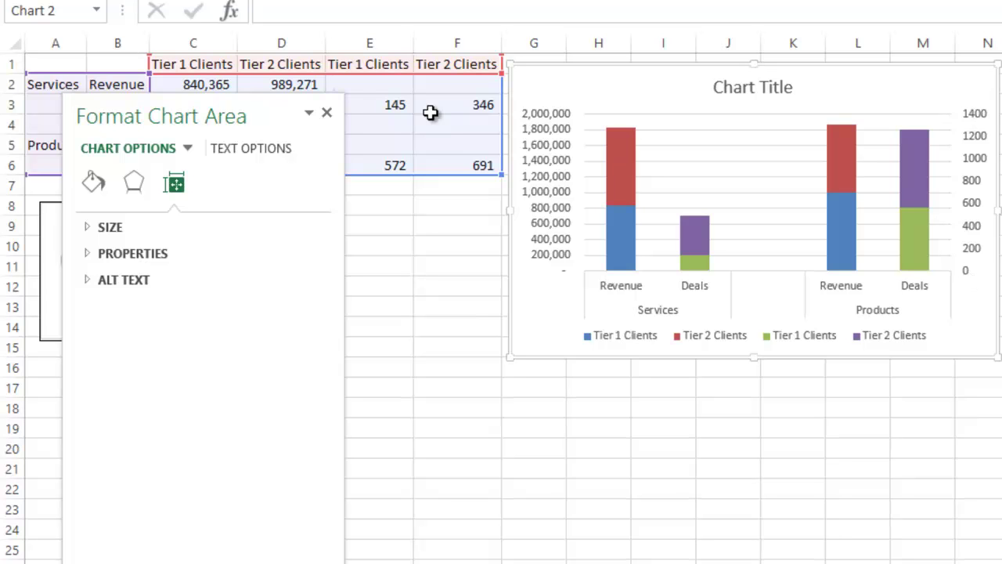
# Format the chart's primary vertical axis numbers as Currency with the $ symbol and 0 decimal places.
pyautogui.moveTo(274, 107); pyautogui.dragTo(827, 137)
pyautogui.click(553, 133)
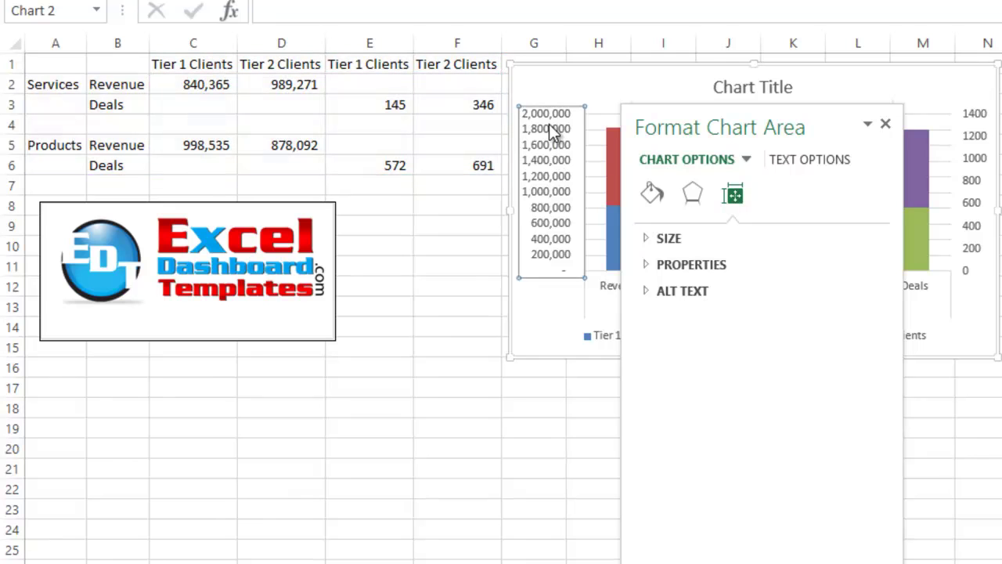
pyautogui.moveTo(743, 122); pyautogui.dragTo(788, 121)
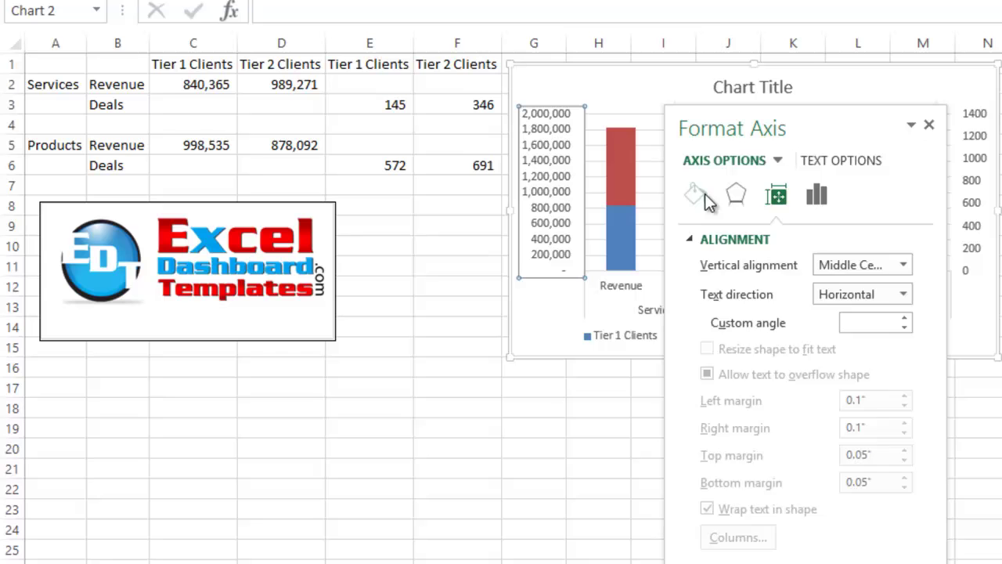
pyautogui.click(703, 194)
pyautogui.click(816, 195)
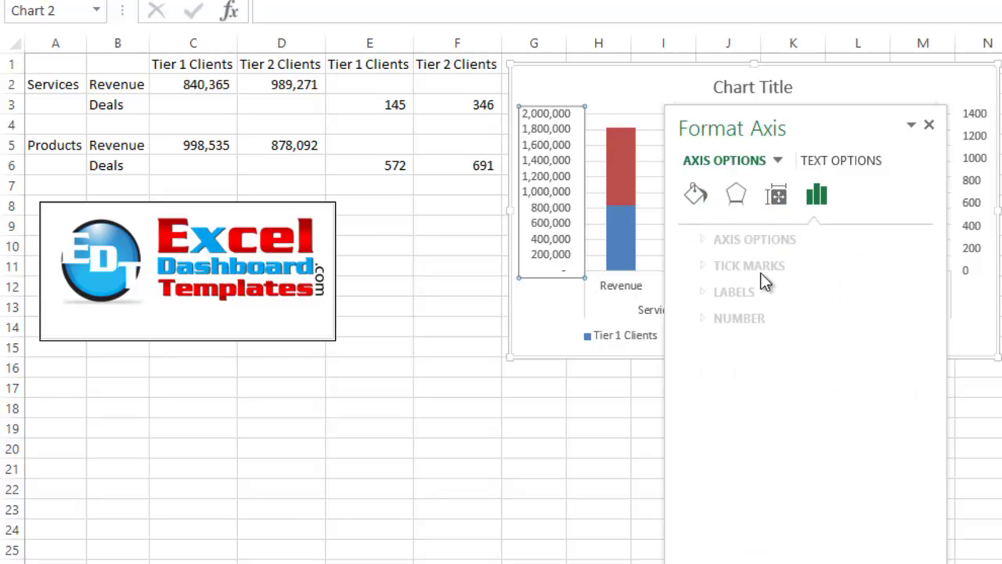
pyautogui.click(688, 318)
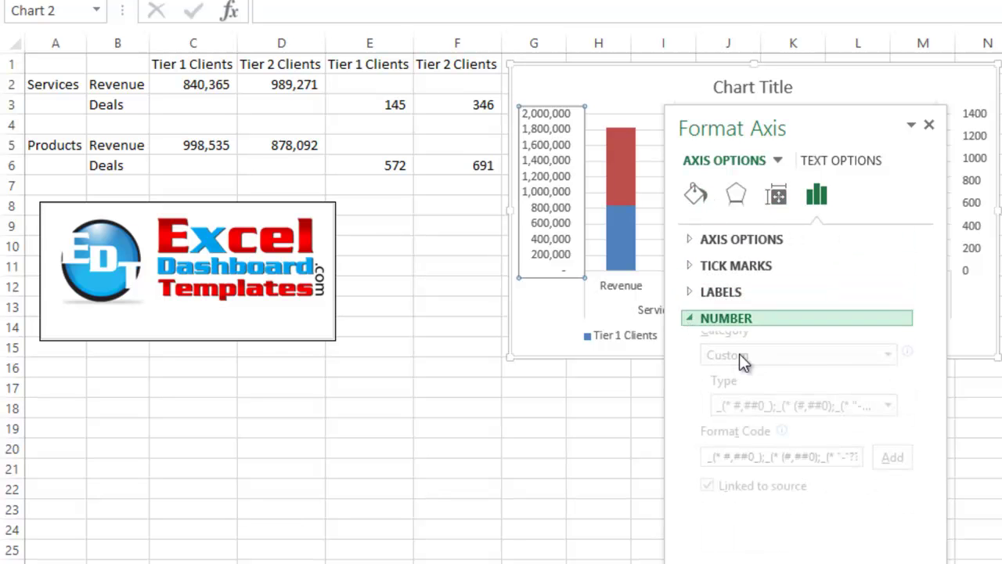
pyautogui.click(887, 366)
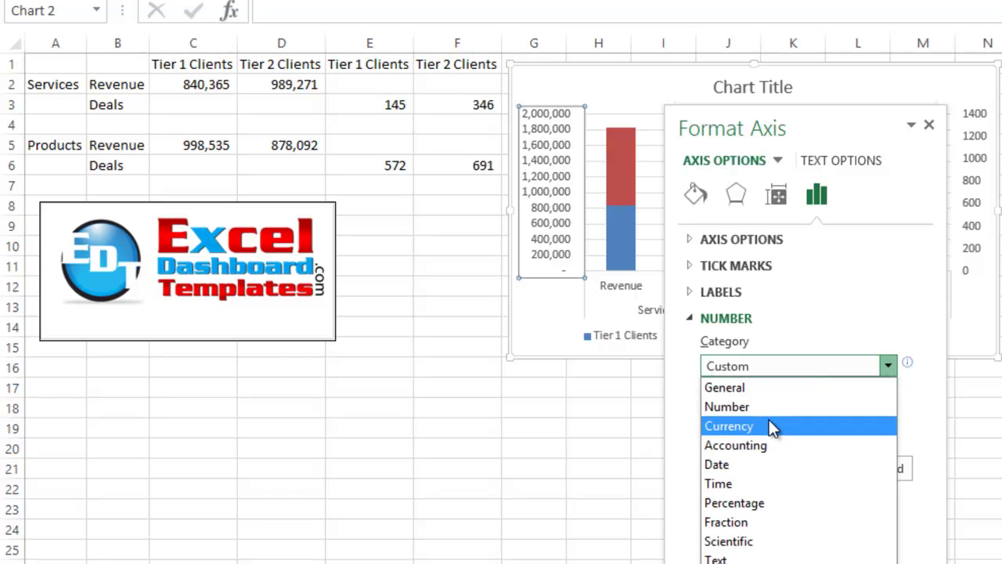
pyautogui.click(769, 422)
pyautogui.click(843, 392)
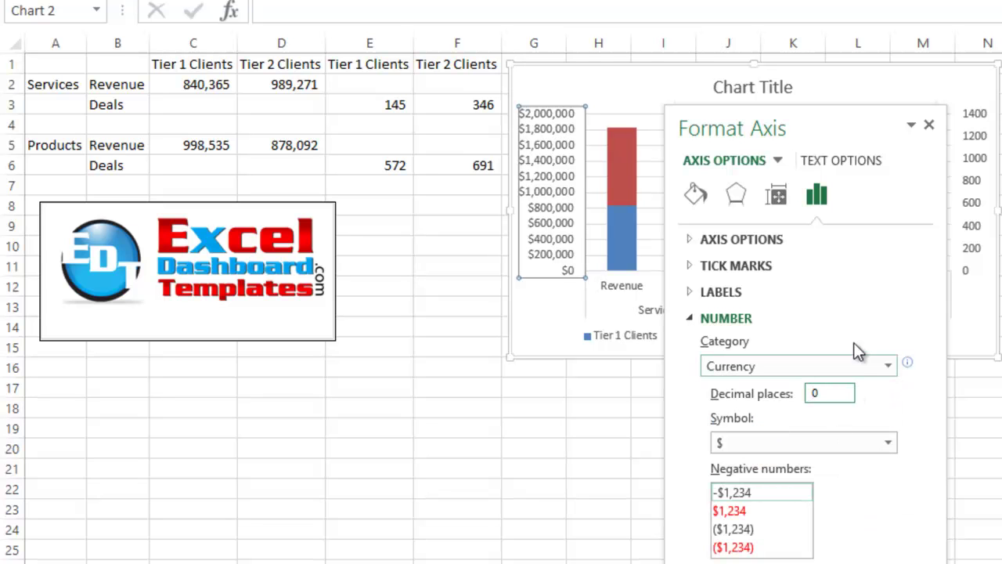
# Format the chart's secondary vertical axis numbers as Number with 0 decimal places and the 1000 separator.
pyautogui.moveTo(875, 128); pyautogui.dragTo(617, 92)
pyautogui.click(978, 134)
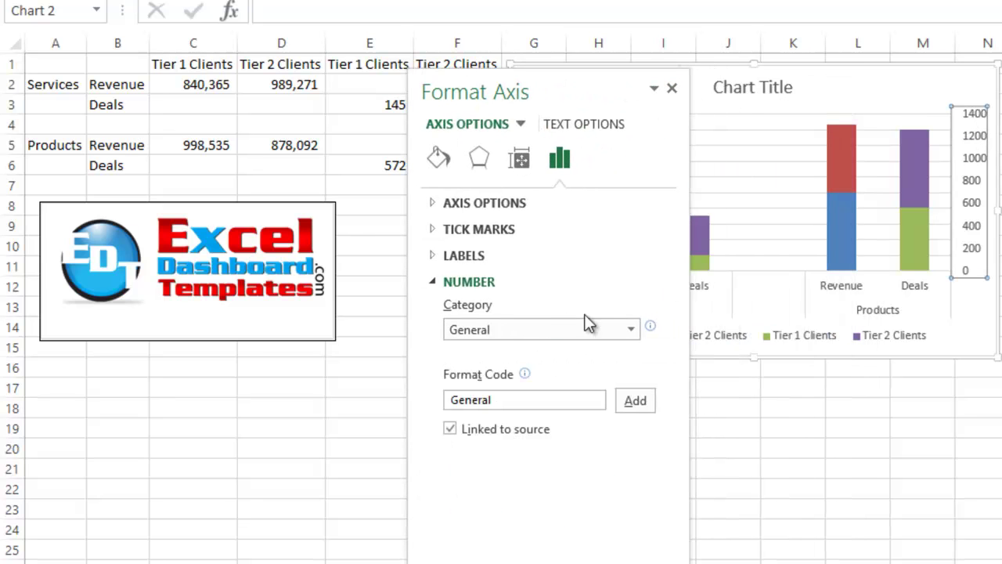
pyautogui.click(631, 327)
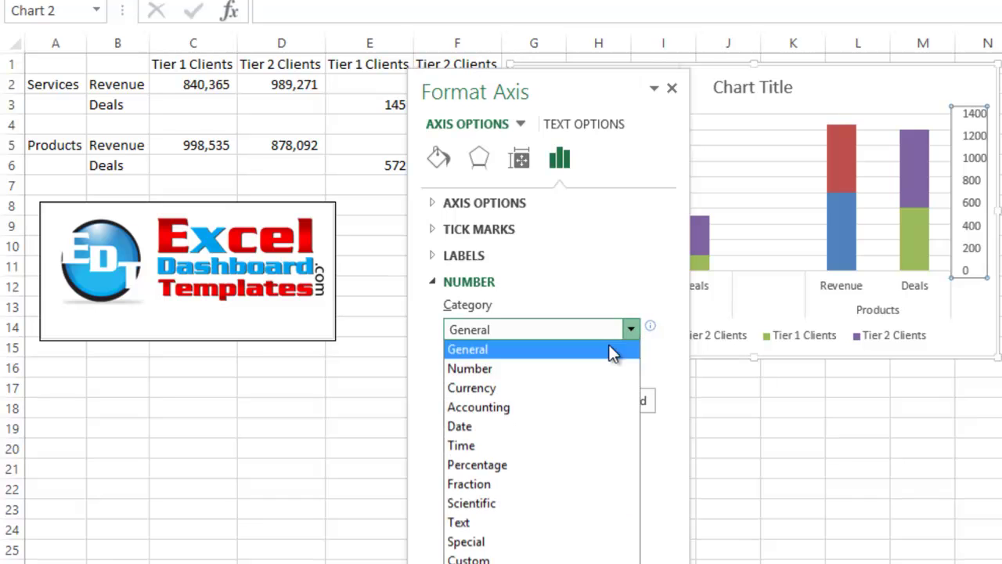
pyautogui.click(576, 373)
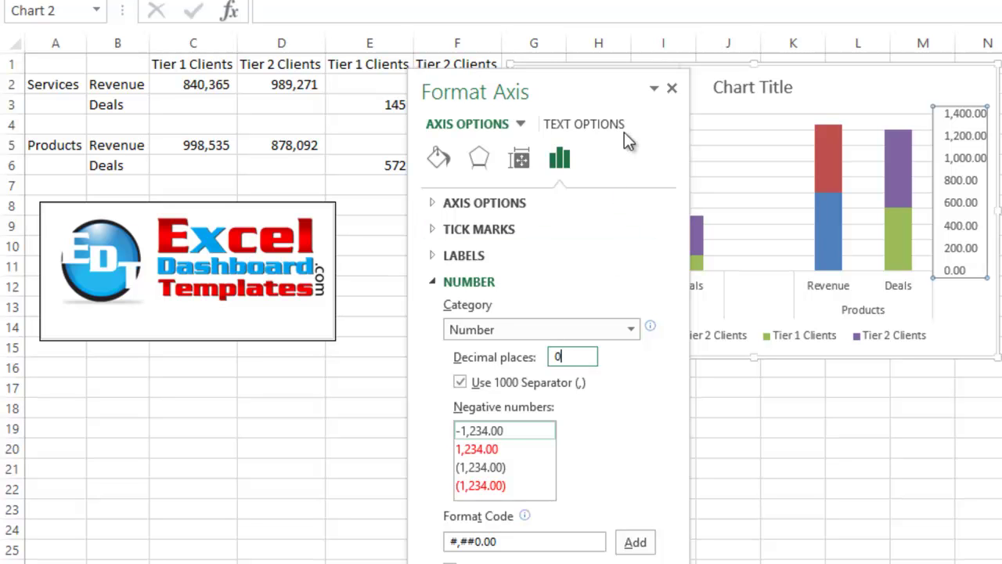
pyautogui.write('0')
pyautogui.moveTo(618, 85); pyautogui.dragTo(474, 83)
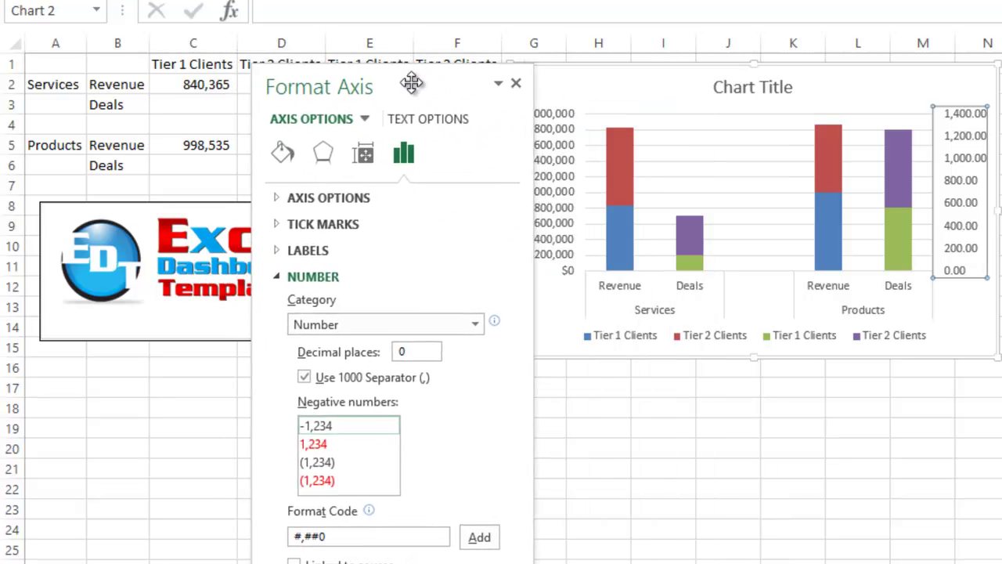
# Set the gap width to 0% for both the primary-axis revenue columns and the secondary-axis deals columns.
pyautogui.click(690, 237)
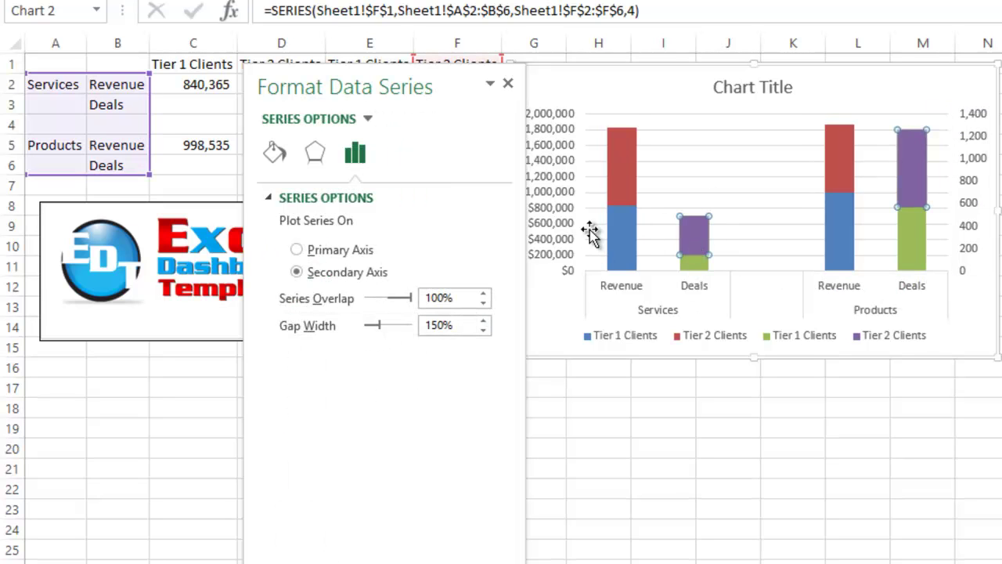
pyautogui.click(629, 188)
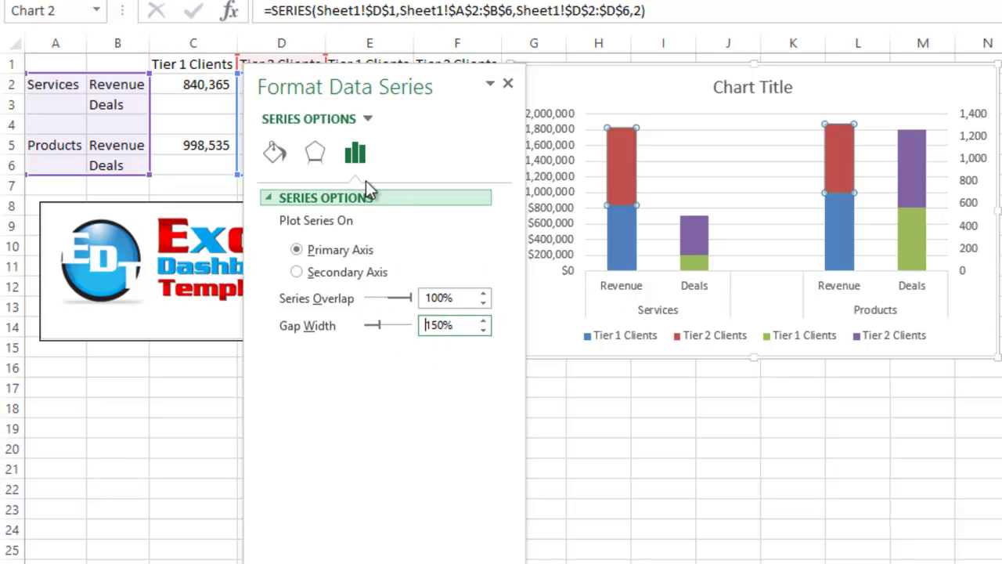
pyautogui.click(464, 303)
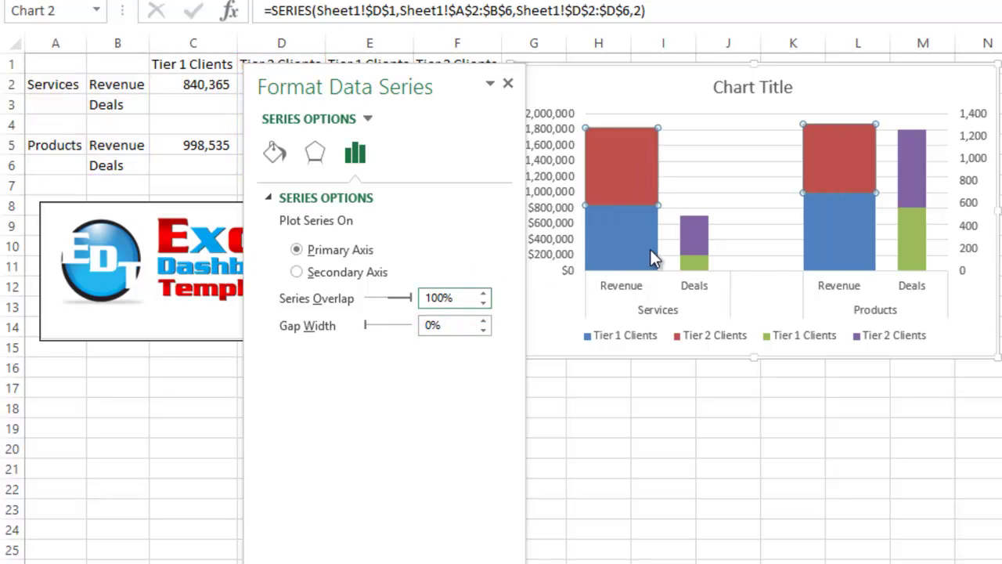
pyautogui.click(707, 243)
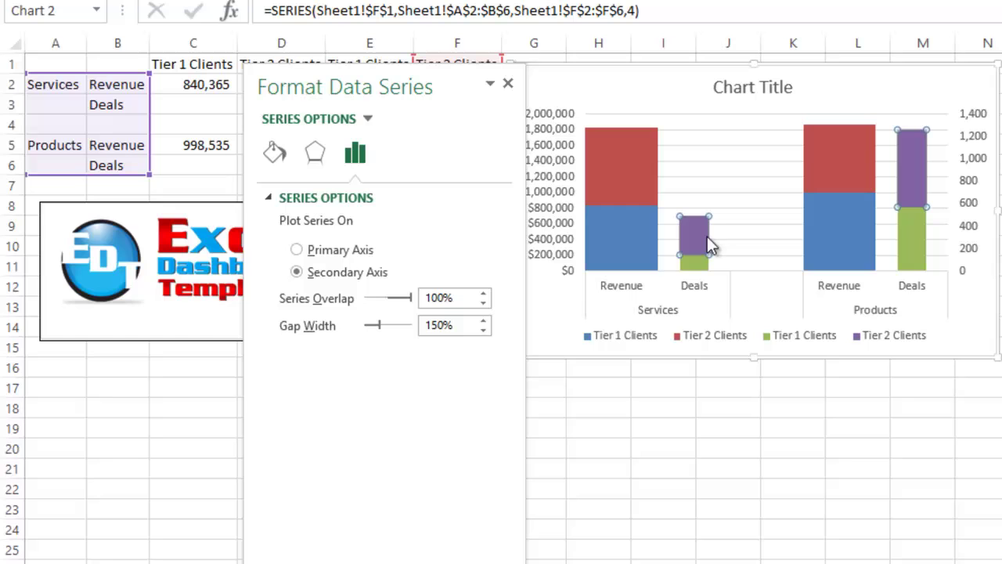
pyautogui.click(434, 322)
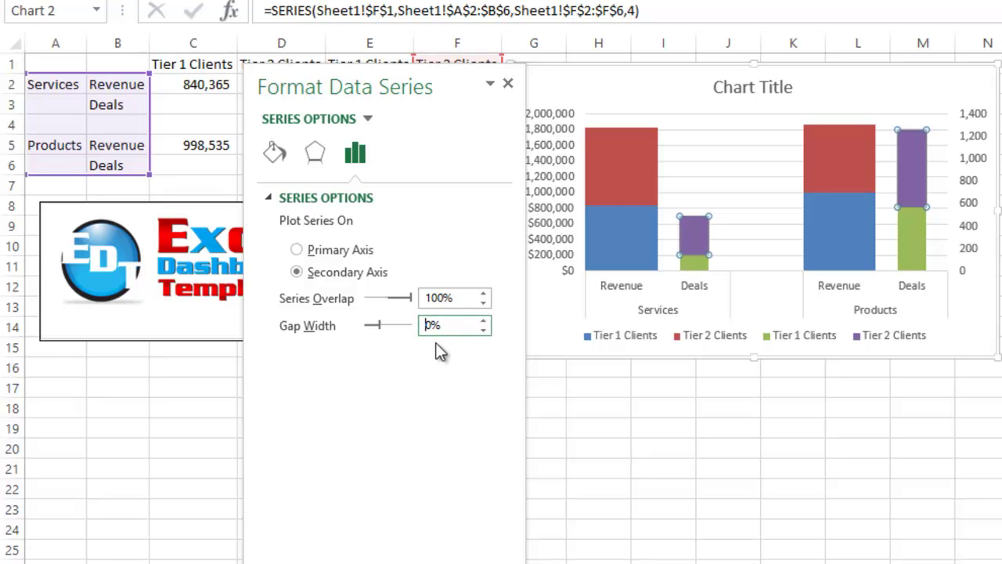
pyautogui.press('Return')
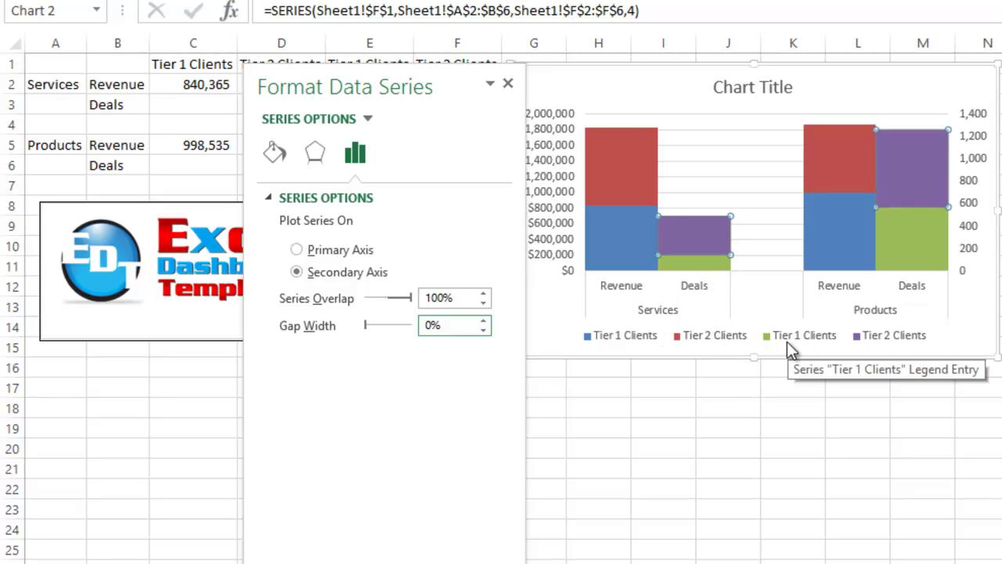
# Fill the Tier 1 Clients deals series with solid blue to match the Tier 1 Clients revenue series.
pyautogui.click(687, 260)
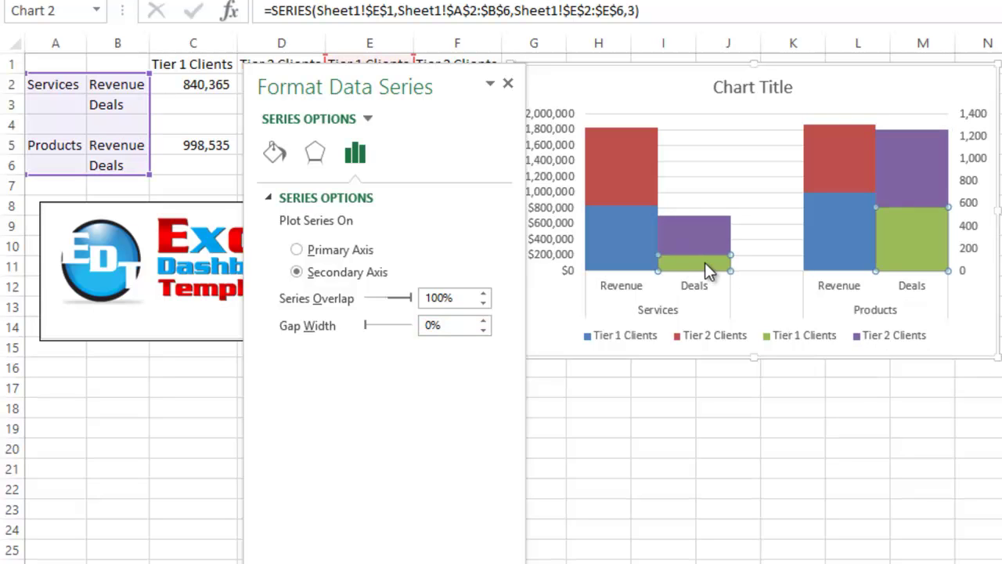
pyautogui.moveTo(429, 88); pyautogui.dragTo(463, 83)
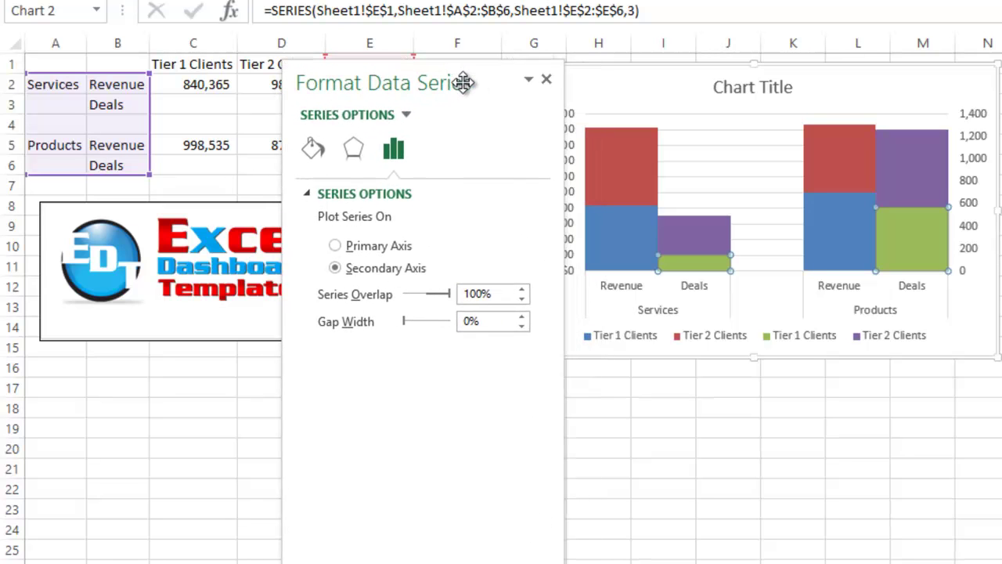
pyautogui.click(316, 162)
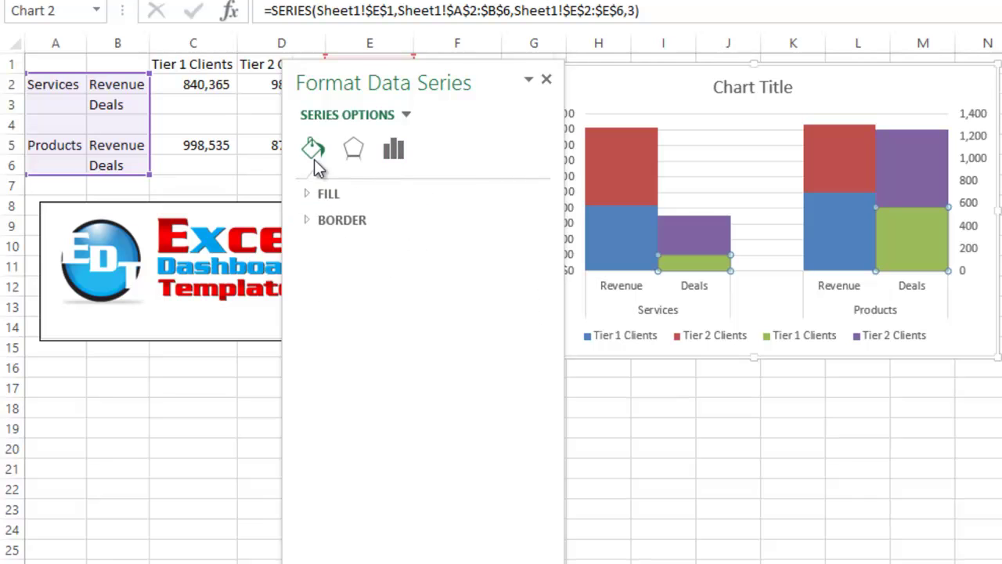
pyautogui.click(307, 198)
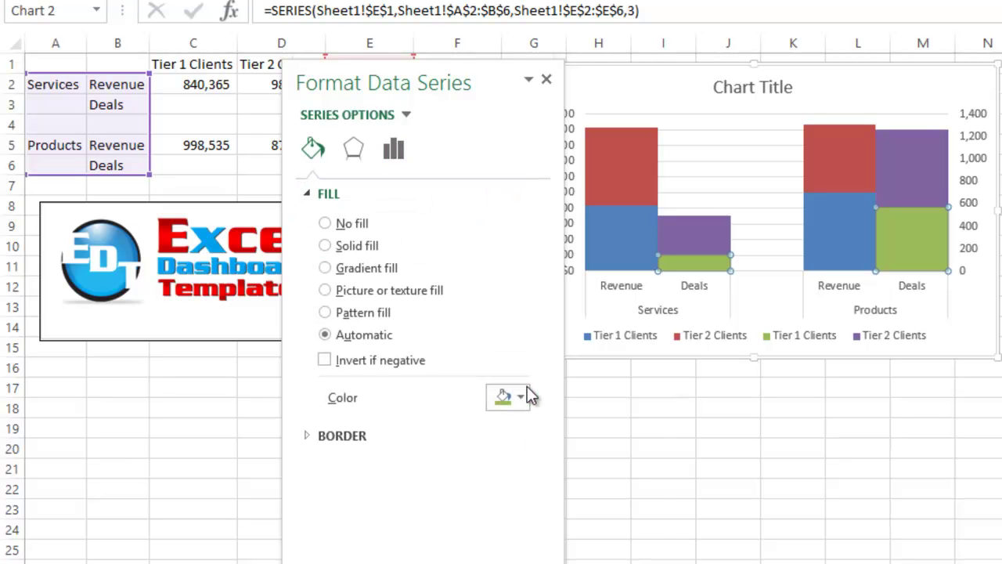
pyautogui.click(519, 397)
pyautogui.click(563, 443)
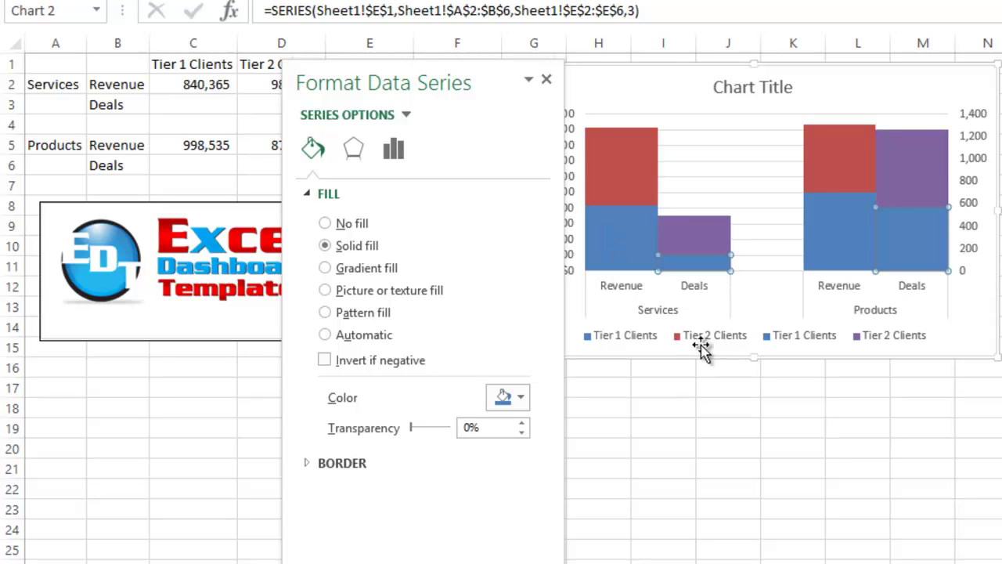
# Fill the Tier 2 Clients deals series with solid red to match its revenue series, and close the formatting pane.
pyautogui.click(702, 242)
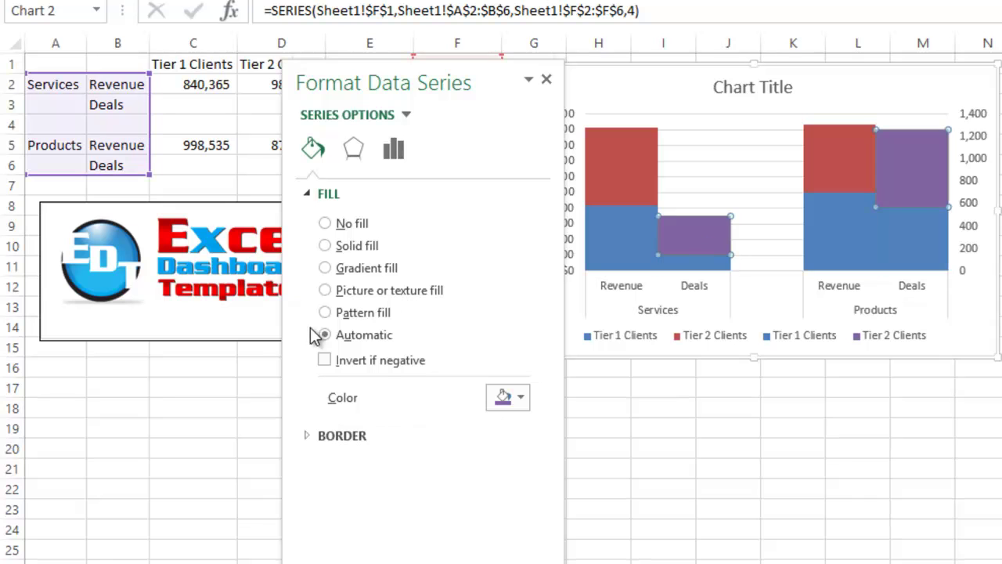
pyautogui.click(505, 400)
pyautogui.click(580, 444)
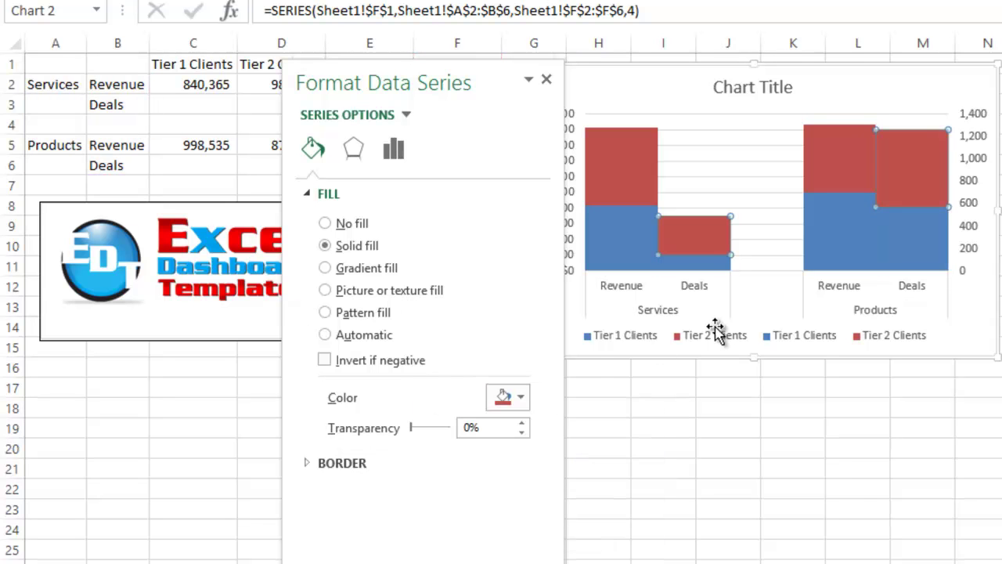
pyautogui.click(982, 315)
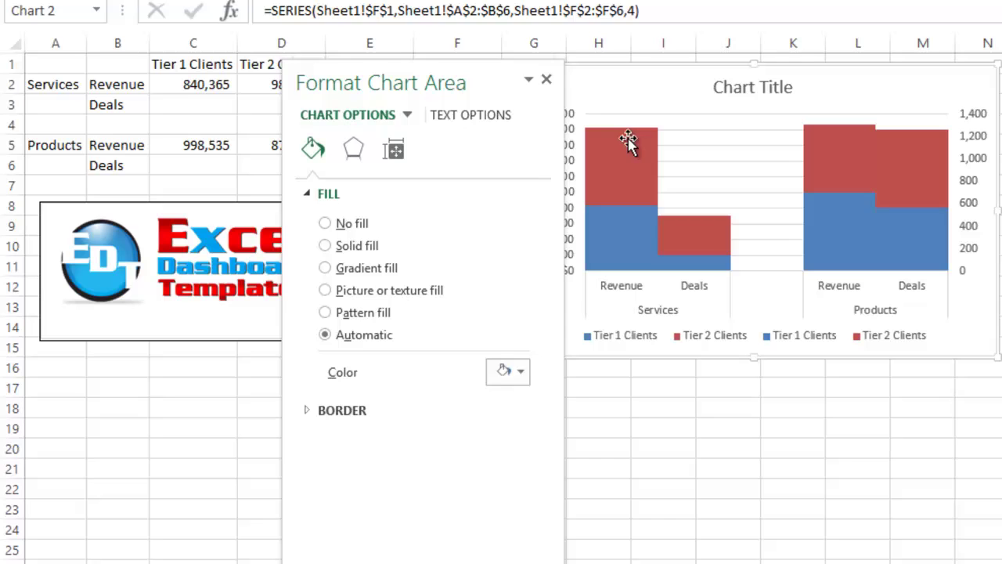
pyautogui.click(546, 79)
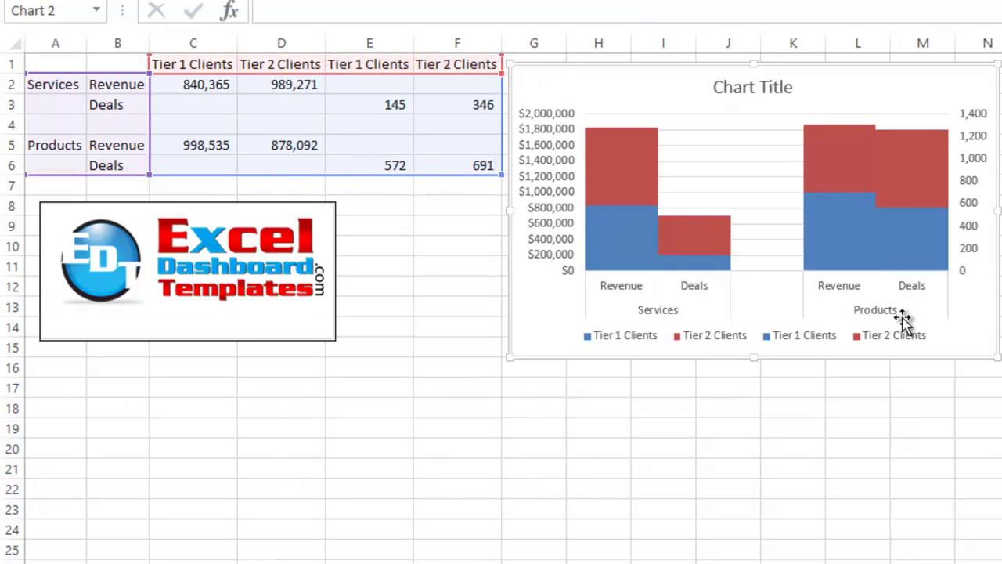
# Delete the duplicate Tier 1 Clients and Tier 2 Clients legend entries belonging to the deals series.
pyautogui.click(629, 340)
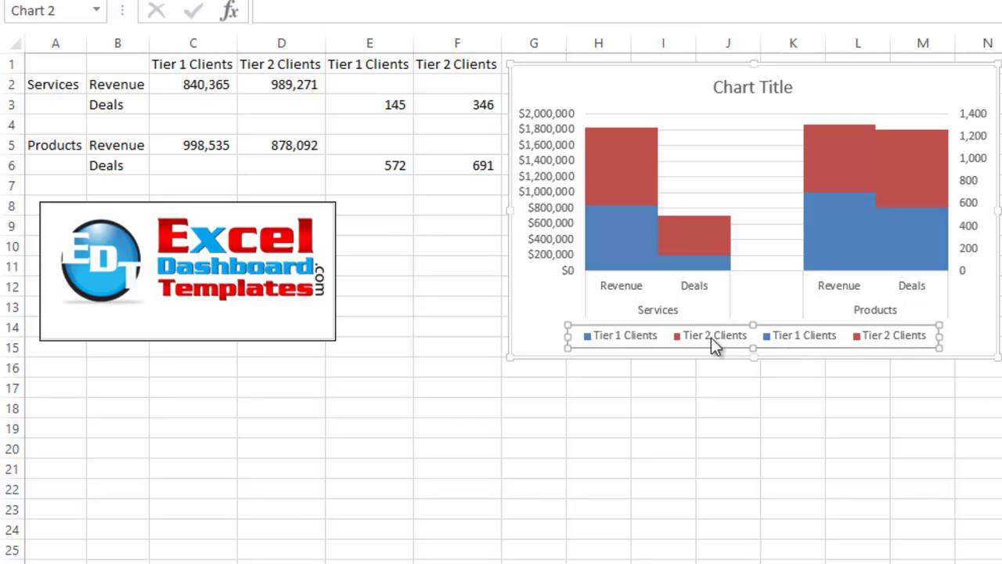
pyautogui.click(854, 325)
pyautogui.click(788, 327)
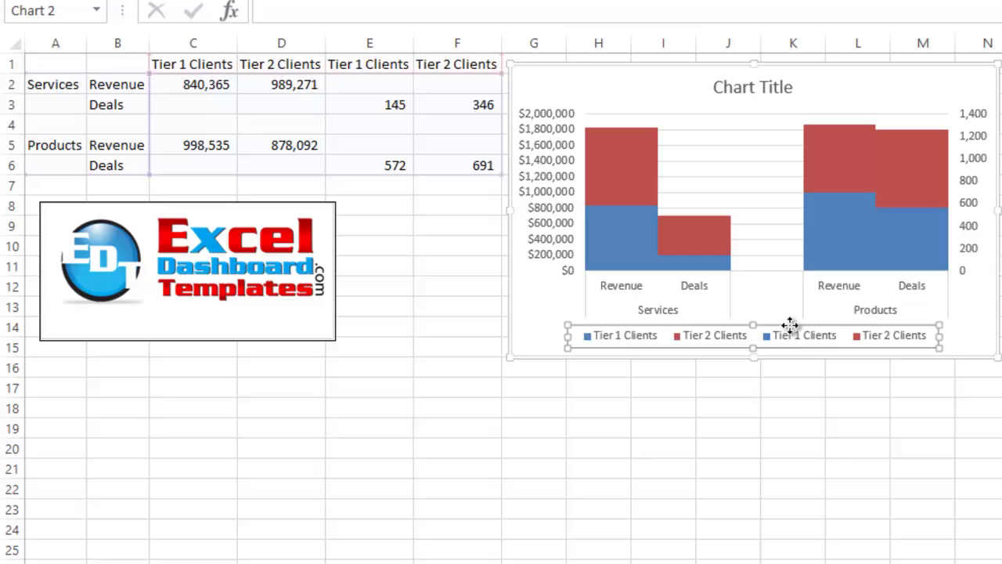
pyautogui.click(550, 291)
pyautogui.click(630, 337)
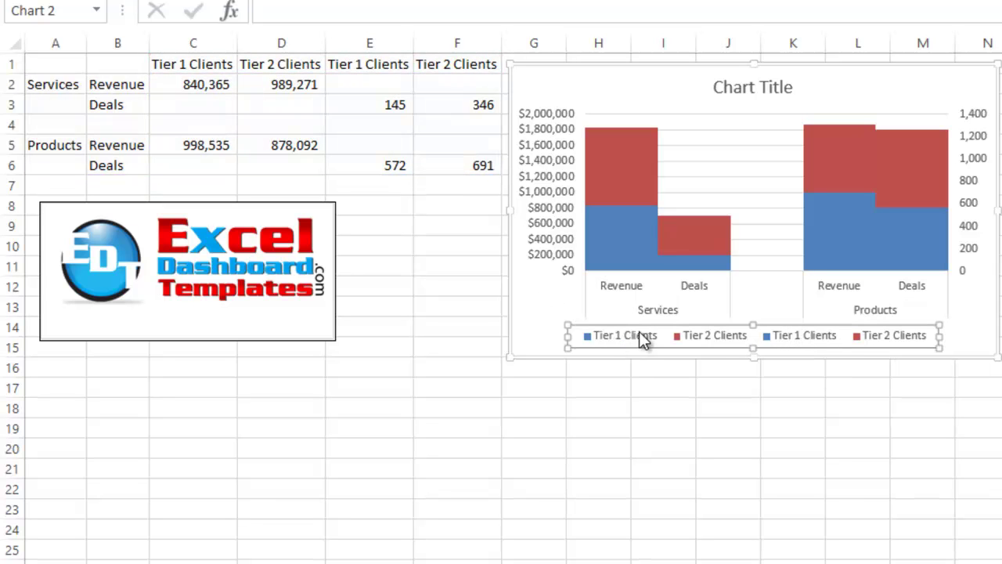
pyautogui.click(815, 338)
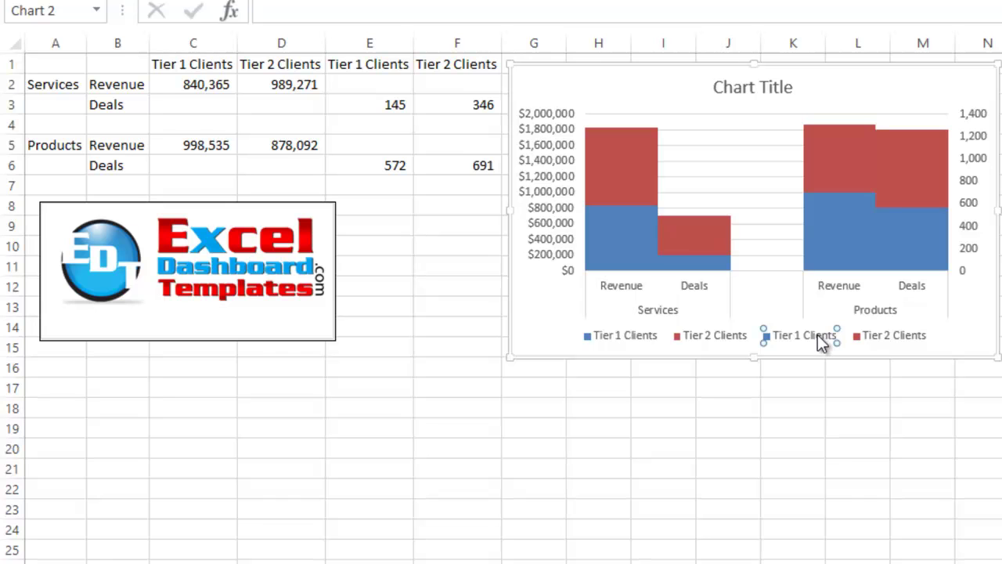
pyautogui.press('Delete')
pyautogui.click(828, 338)
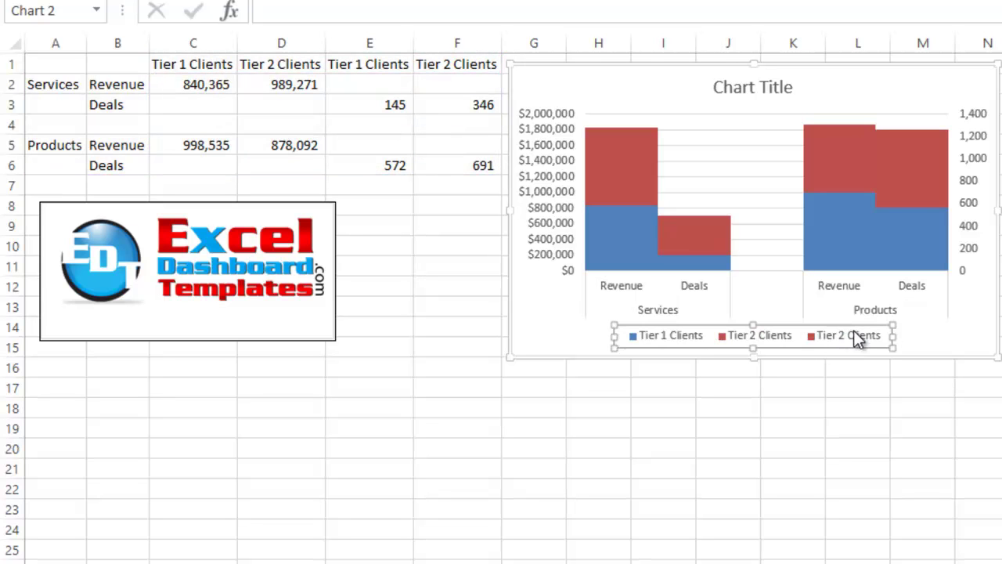
pyautogui.click(856, 338)
pyautogui.press('Delete')
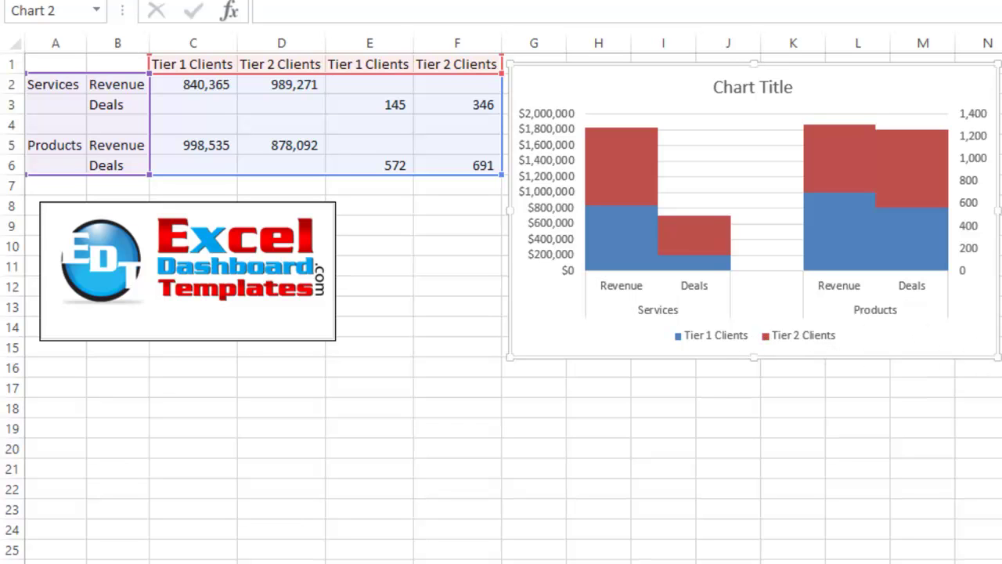
pyautogui.press('Escape')
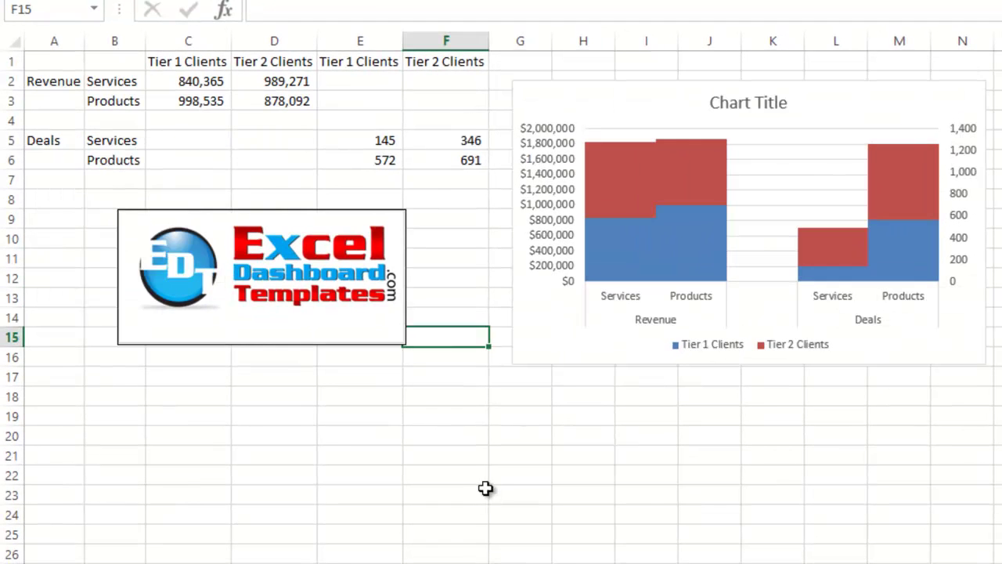
# Examine the alternative data layout with Revenue and Deals as groups, Services and Products as subcategories, and the values in C2:F6.
pyautogui.click(485, 488)
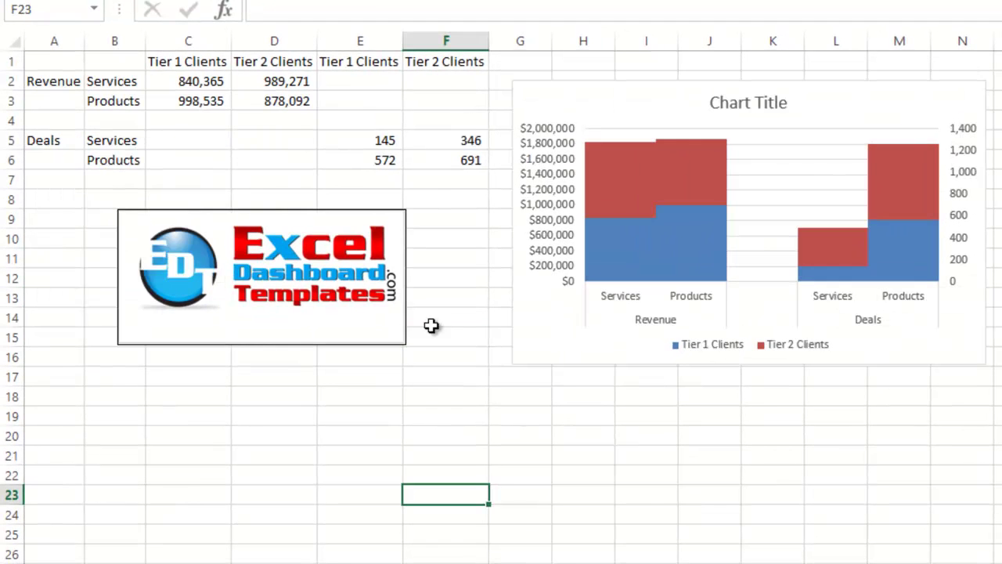
pyautogui.click(285, 119)
pyautogui.click(70, 88)
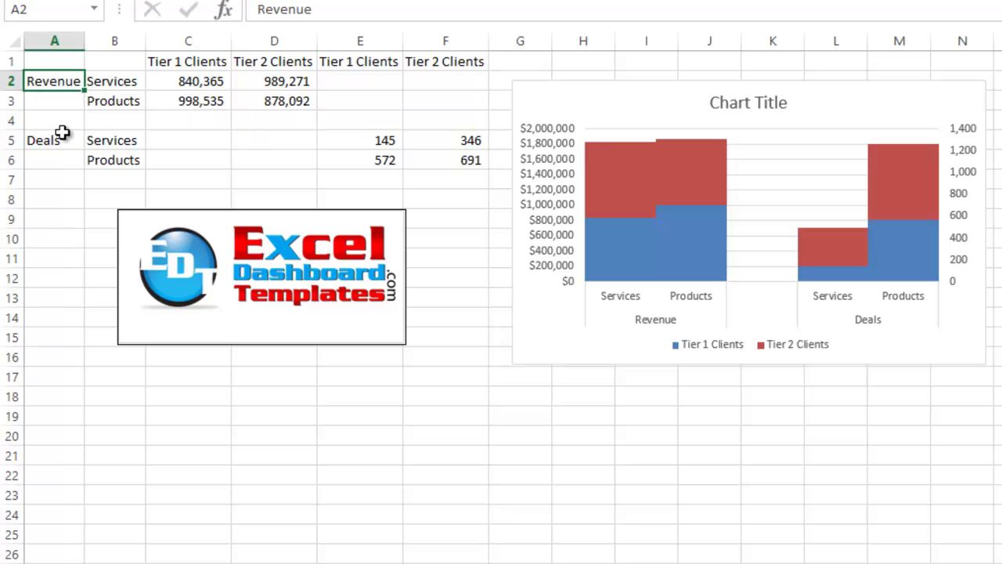
pyautogui.click(63, 133)
pyautogui.click(115, 91)
pyautogui.moveTo(115, 92); pyautogui.dragTo(115, 104)
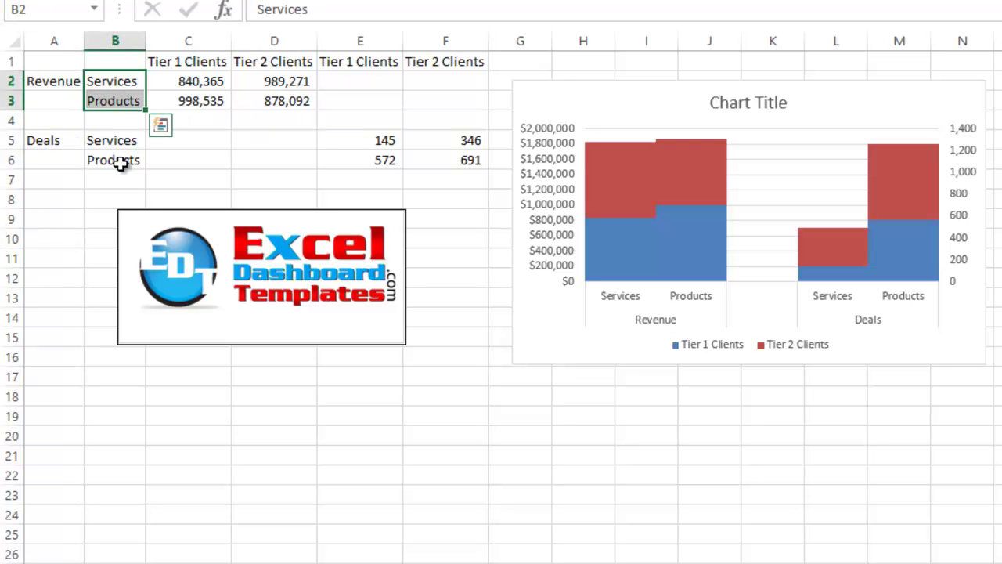
pyautogui.click(202, 76)
pyautogui.moveTo(202, 77); pyautogui.dragTo(473, 164)
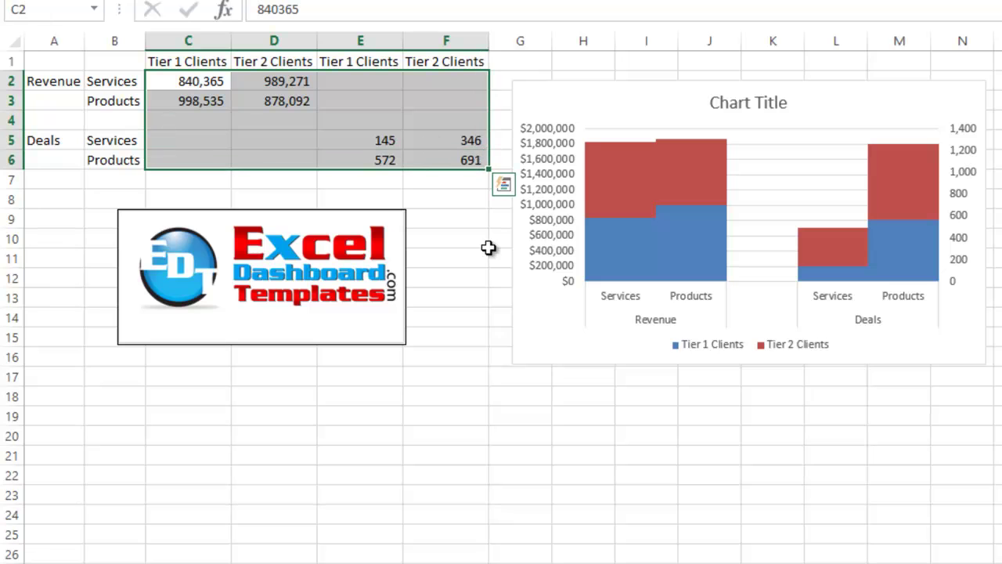
pyautogui.click(678, 332)
pyautogui.click(886, 352)
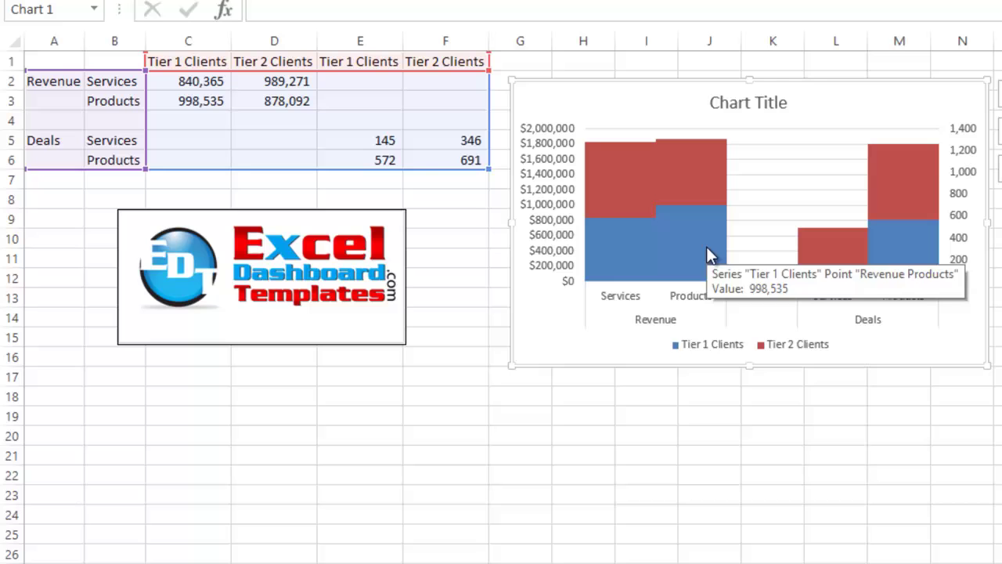
# Cycle through the alternative chart's revenue and deals series to examine their source columns, including the headers and full data range A1:F6.
pyautogui.click(472, 259)
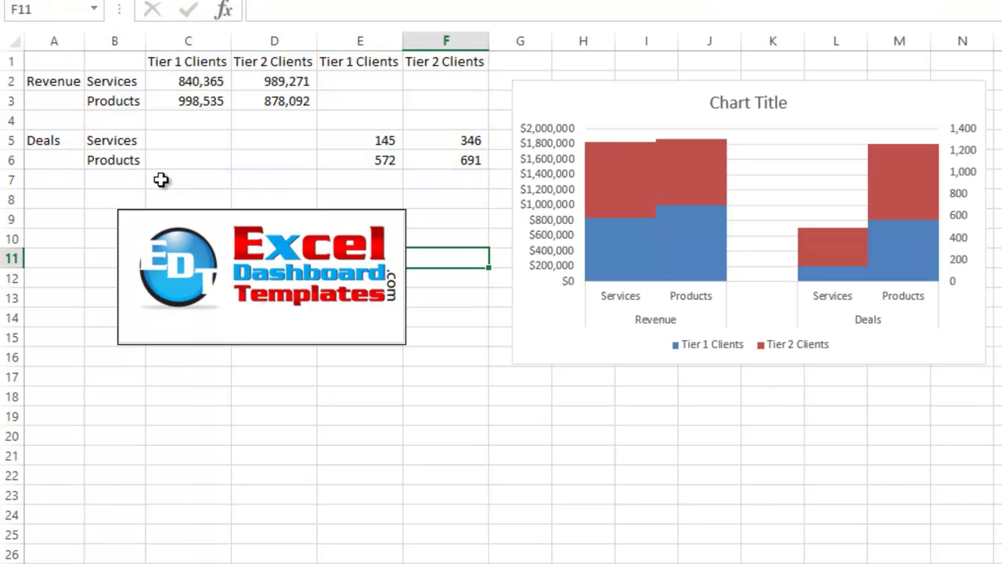
pyautogui.click(656, 255)
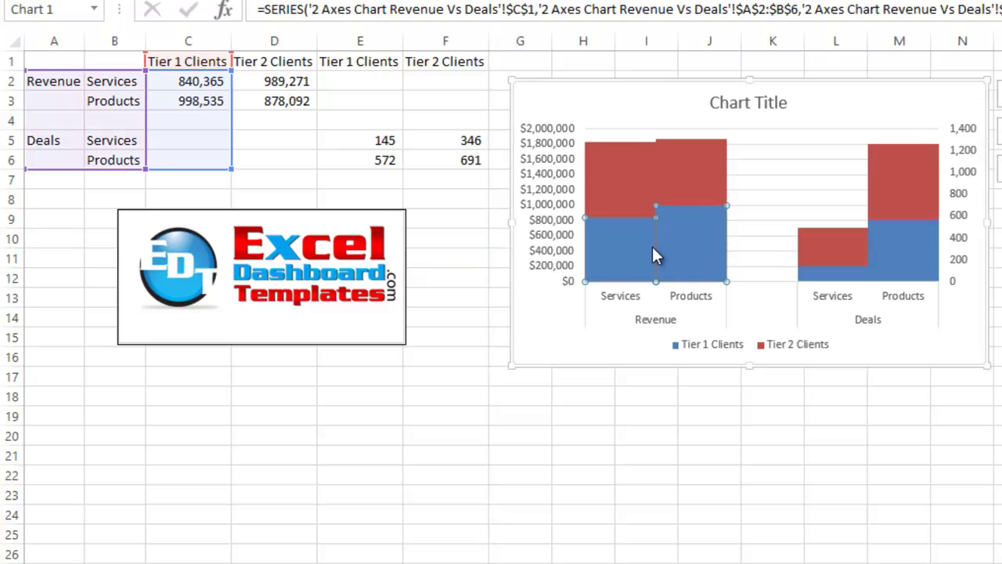
pyautogui.click(641, 205)
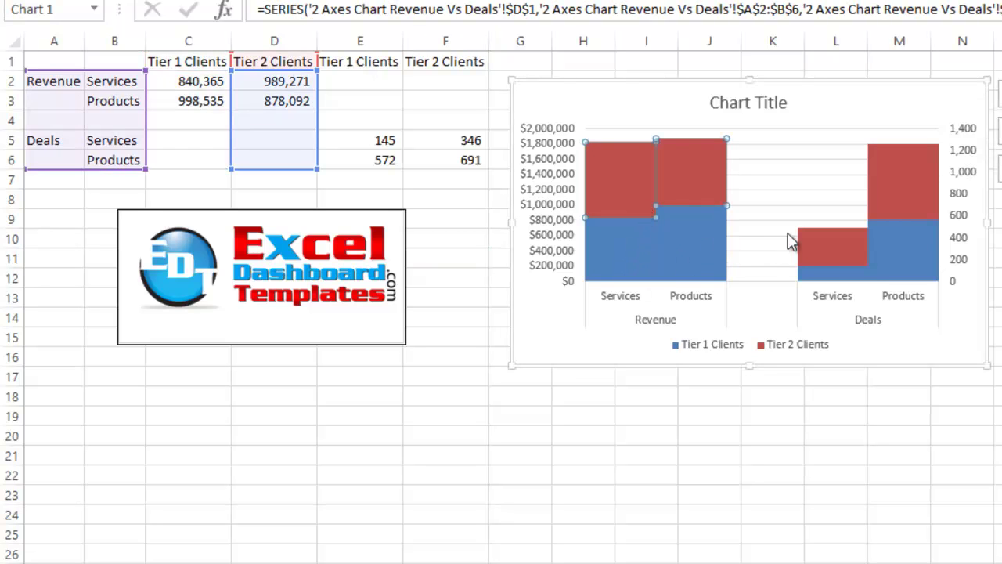
pyautogui.click(815, 250)
pyautogui.click(905, 258)
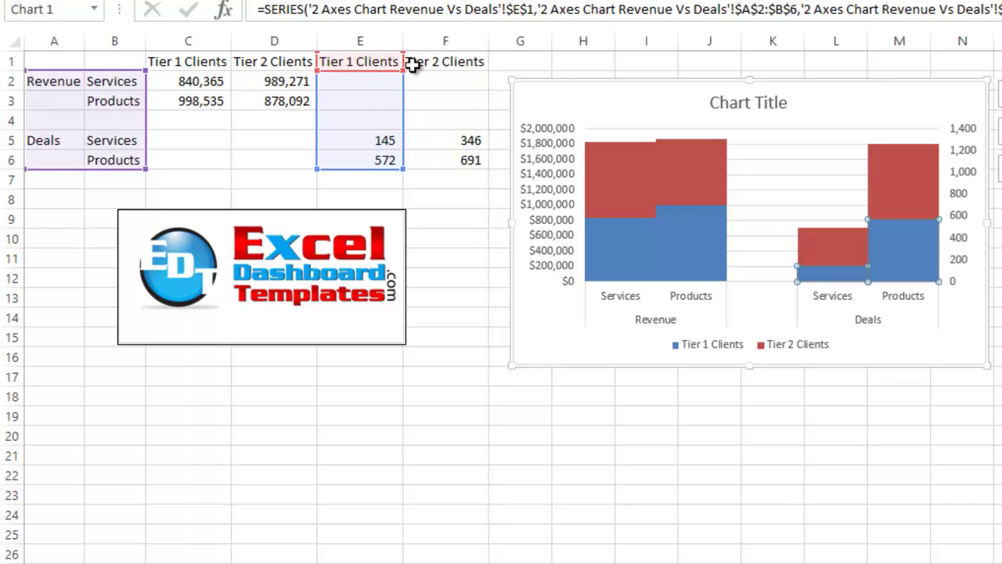
pyautogui.click(380, 63)
pyautogui.click(443, 65)
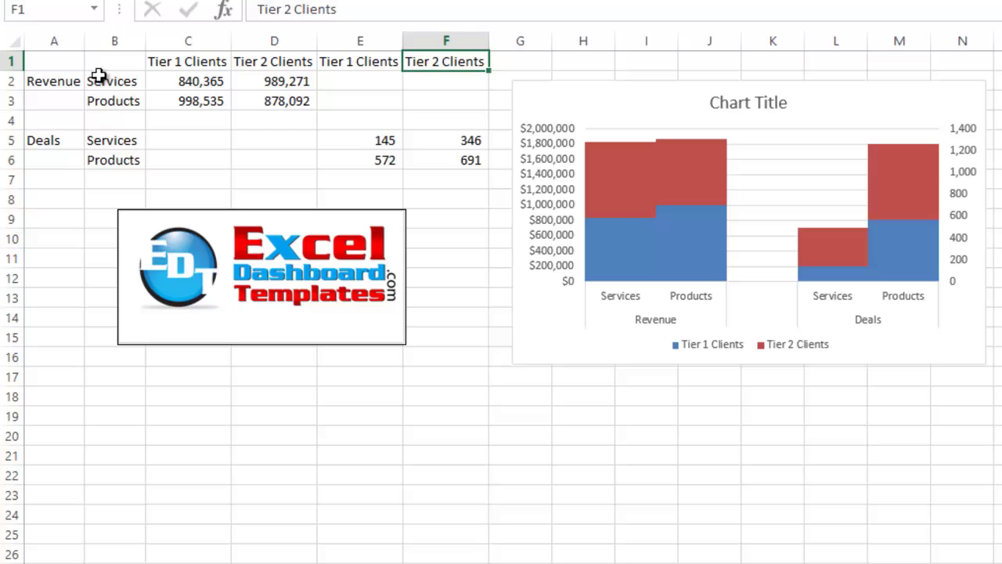
pyautogui.moveTo(56, 62); pyautogui.dragTo(452, 166)
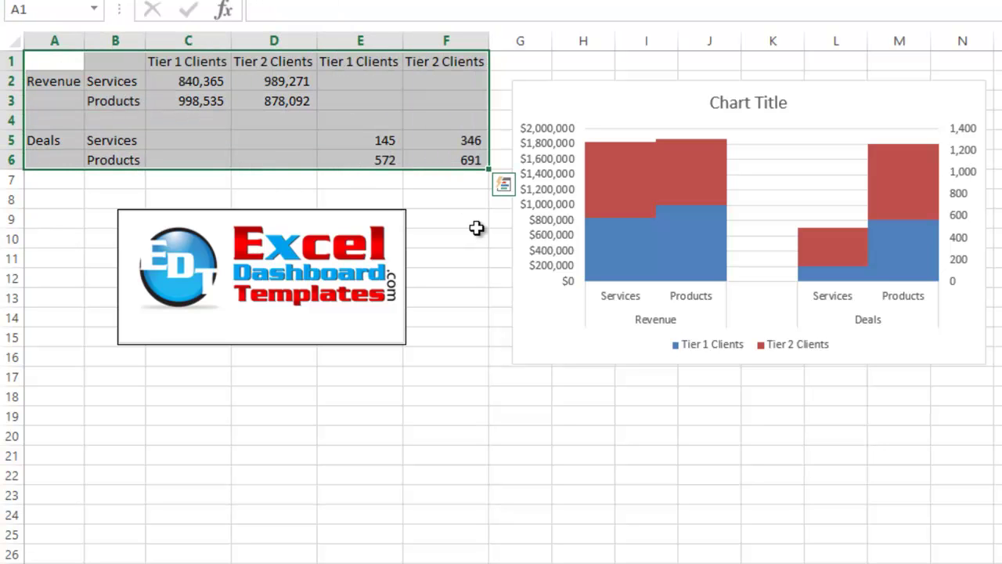
pyautogui.click(483, 284)
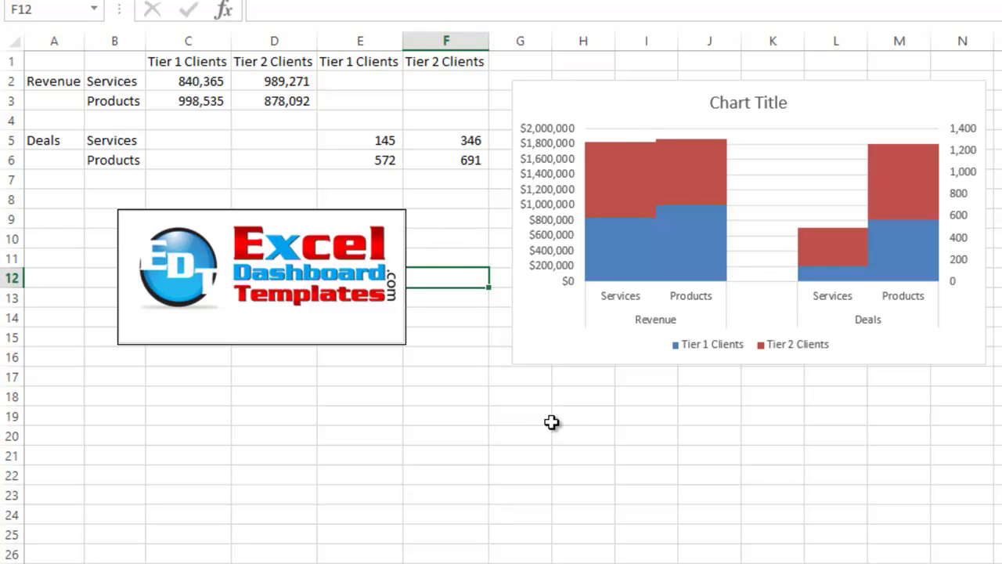
pyautogui.press('Left')
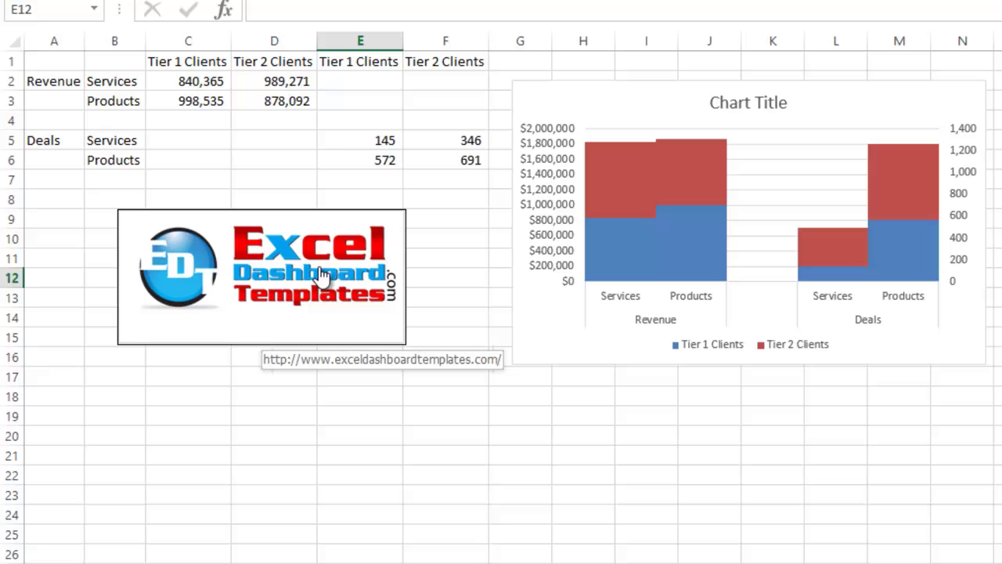